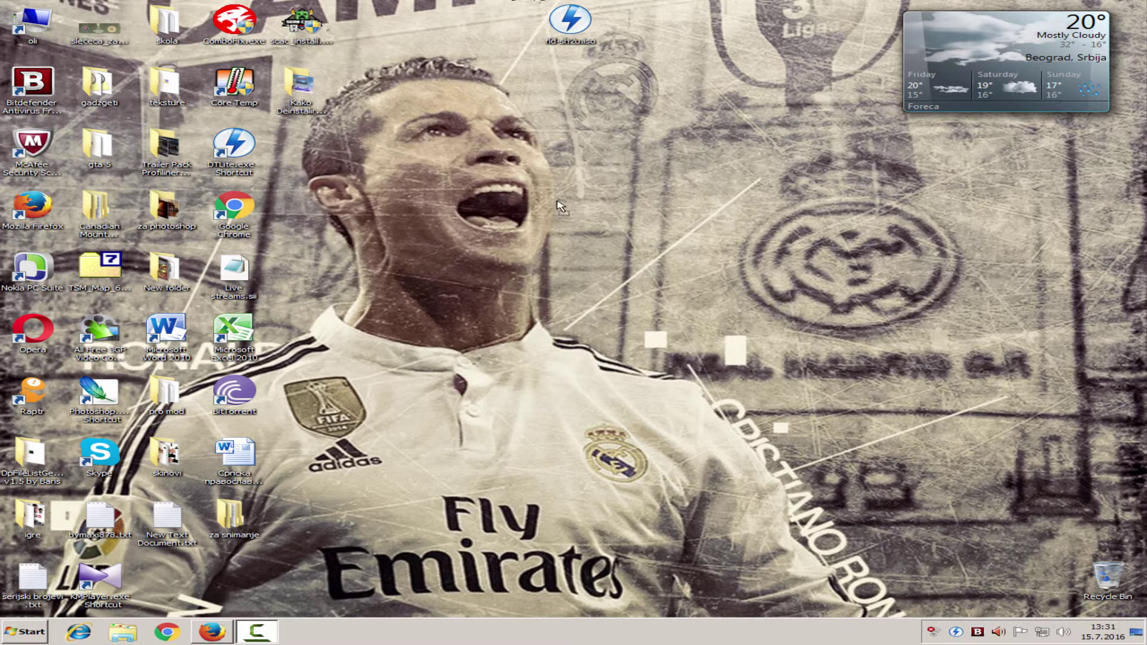
left_click_drag(558, 206, 531, 245)
left_click_drag(588, 331, 578, 370)
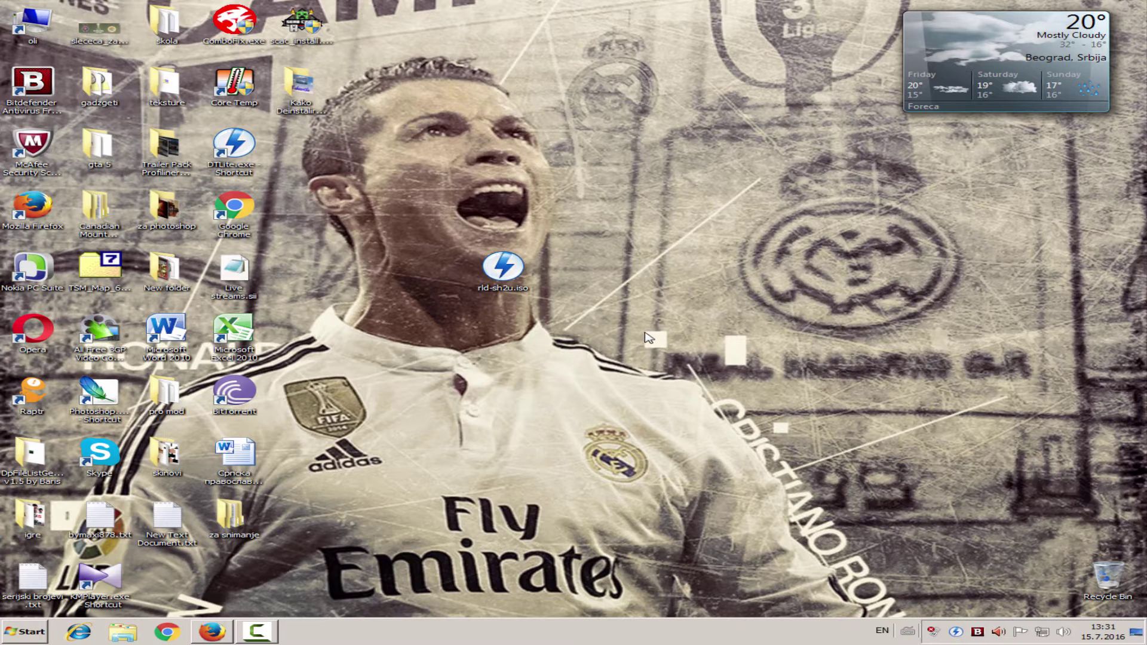
left_click_drag(646, 332, 667, 353)
left_click_drag(505, 270, 454, 206)
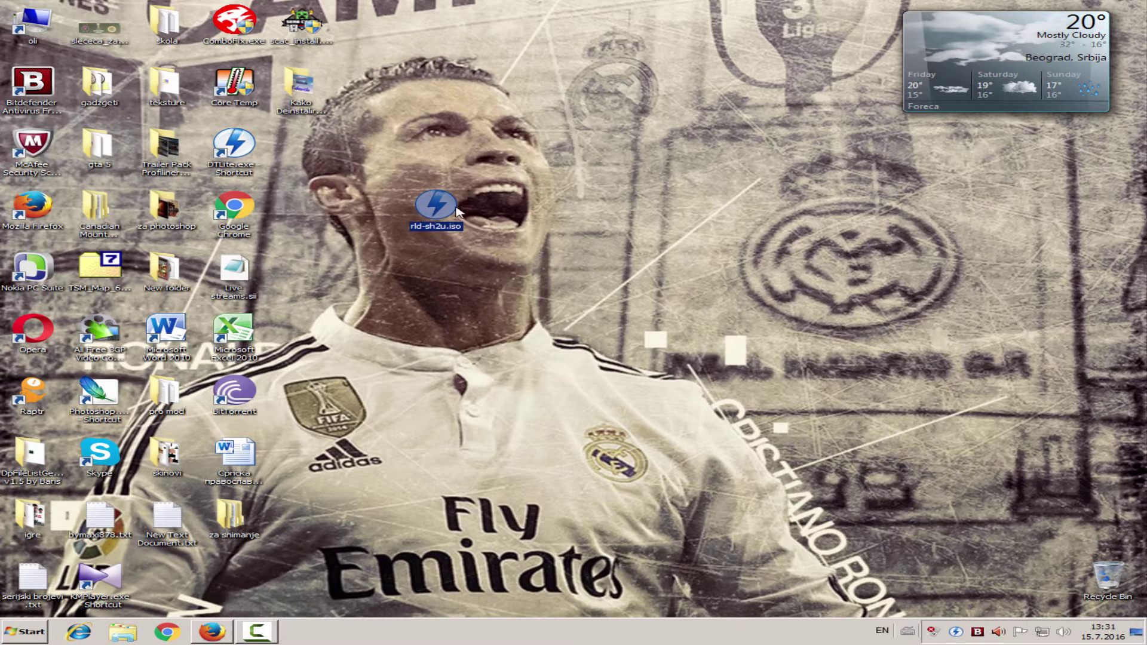
- Mount the rld-sh2u.iso disc image and open the virtual drive's folder to view its files
mouse_move(457, 211)
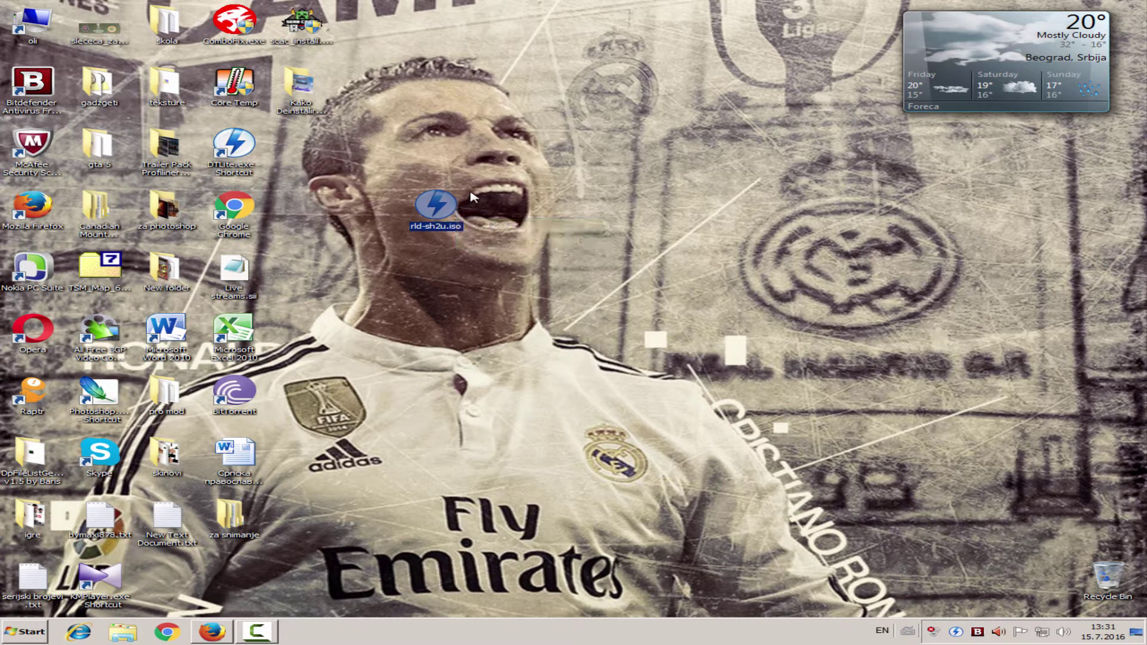
double_click(436, 201)
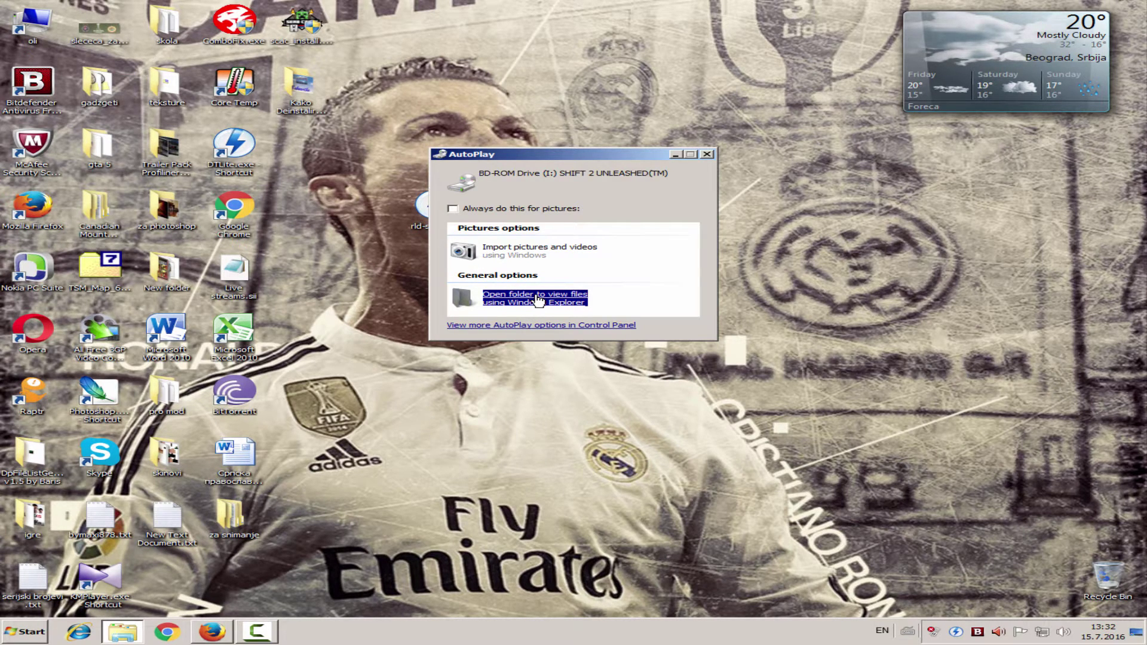
left_click(537, 300)
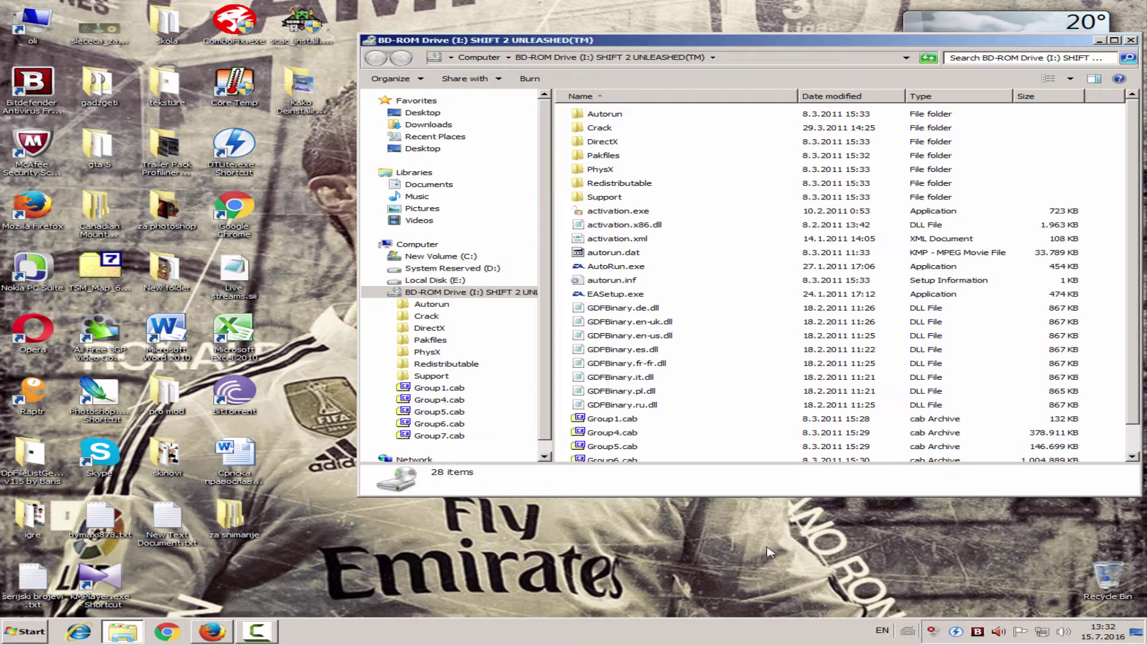
- Run EASetup.exe from the SHIFT 2 UNLEASHED disc and continue the setup in English
left_click(591, 295)
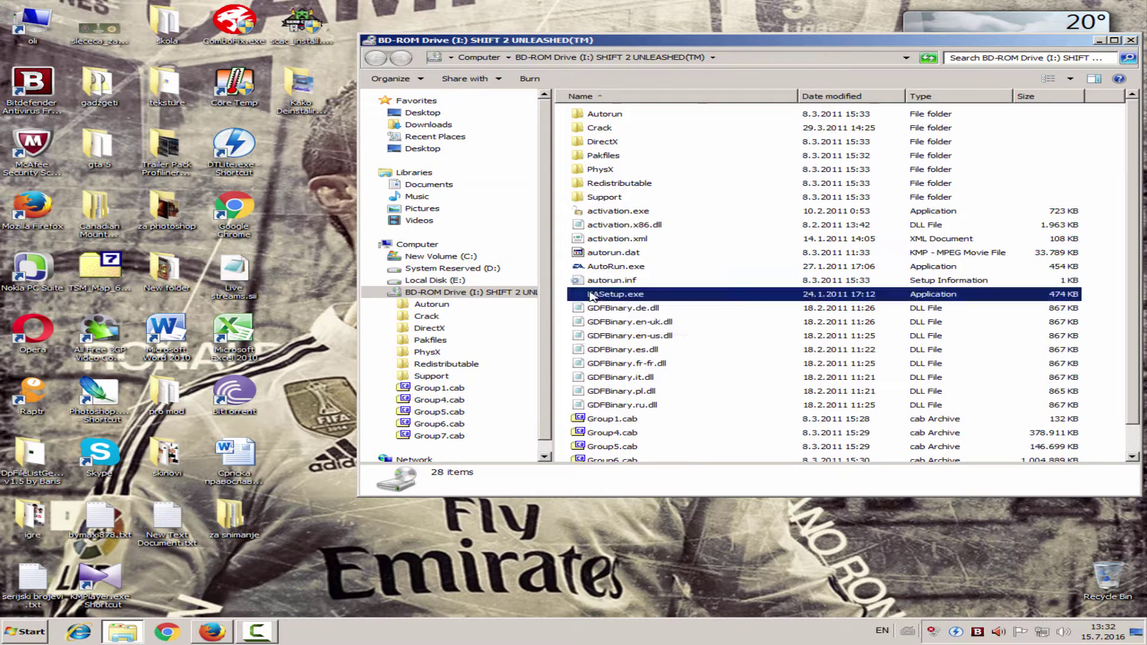
double_click(590, 295)
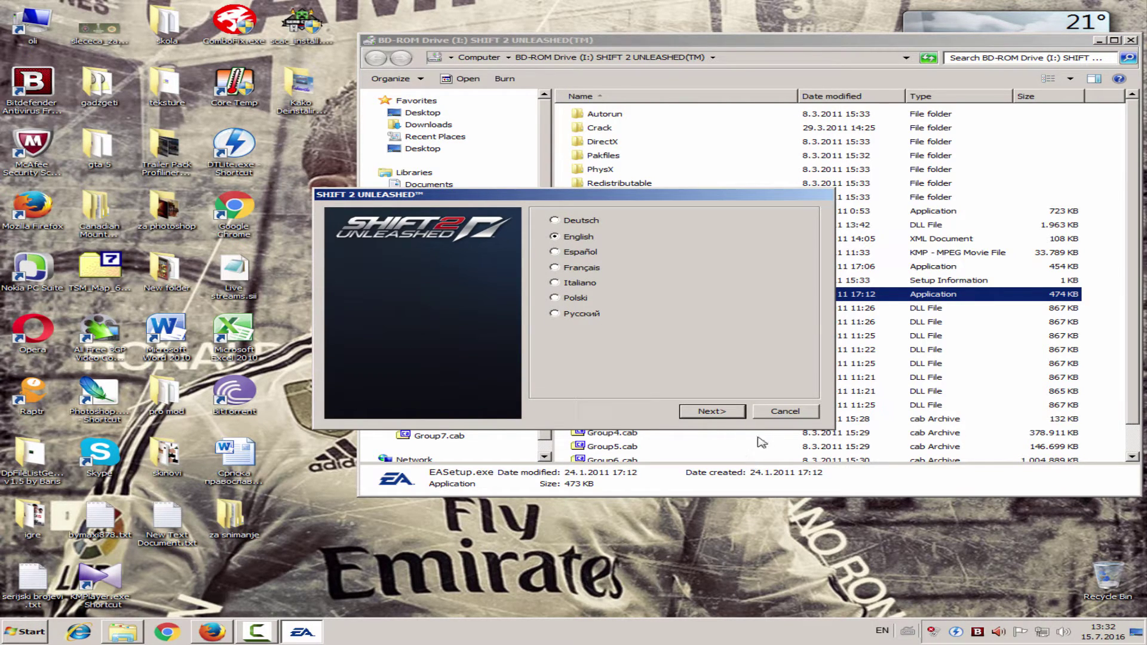
left_click(706, 413)
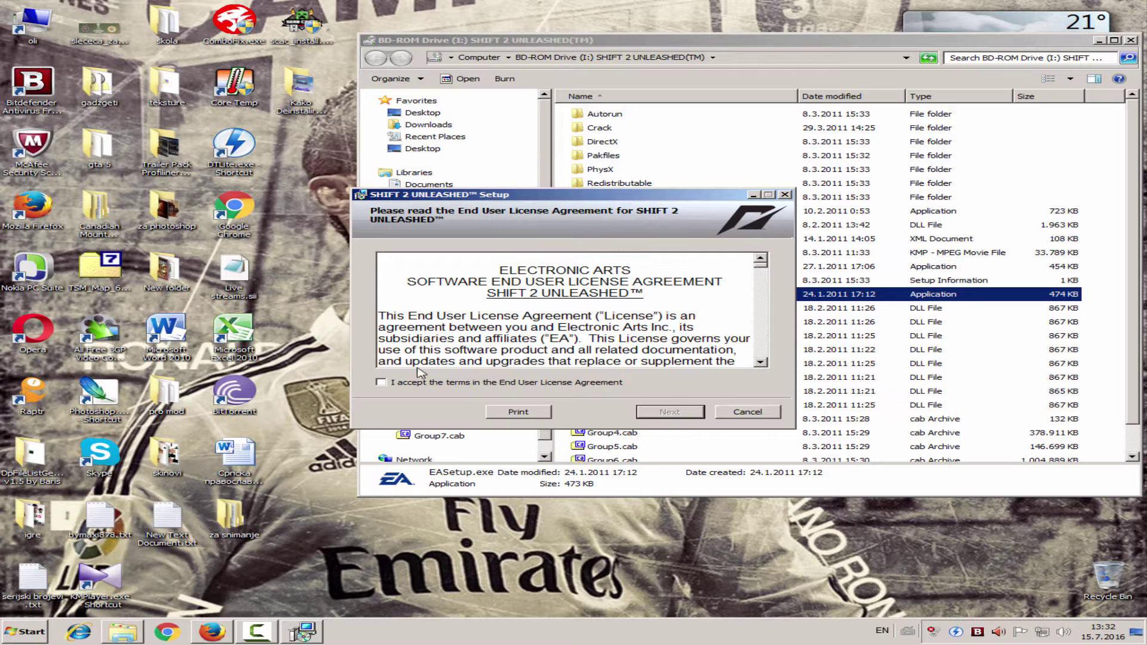
- Accept the Electronic Arts and DirectX license agreements and start the Standard Installation of SHIFT 2 UNLEASHED
left_click(382, 383)
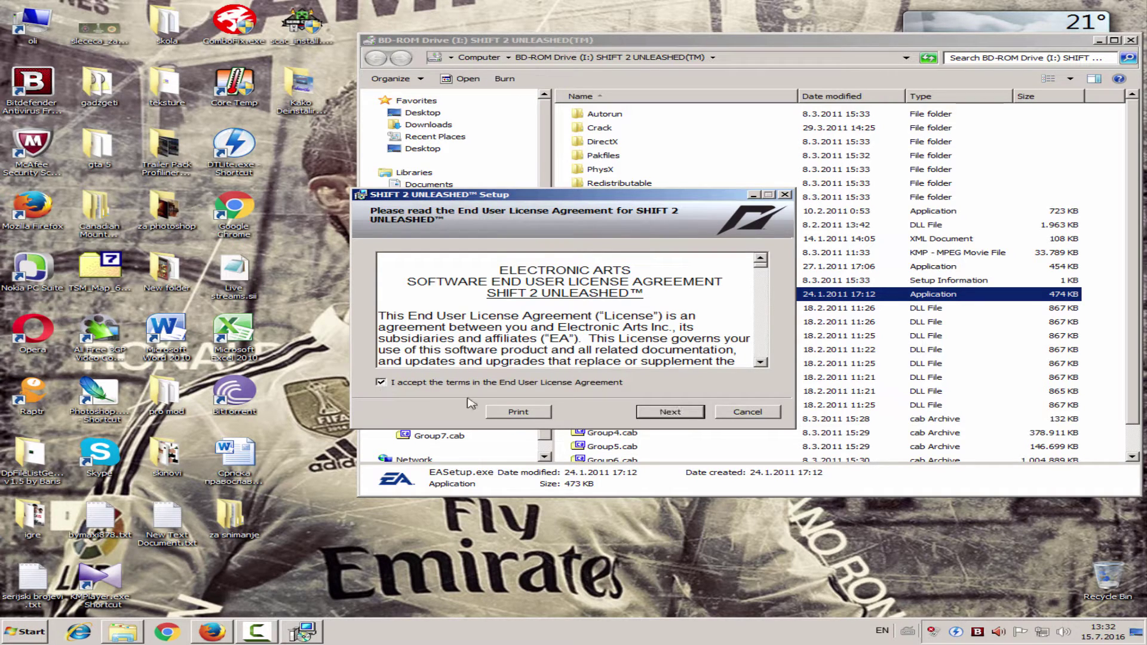
left_click(660, 413)
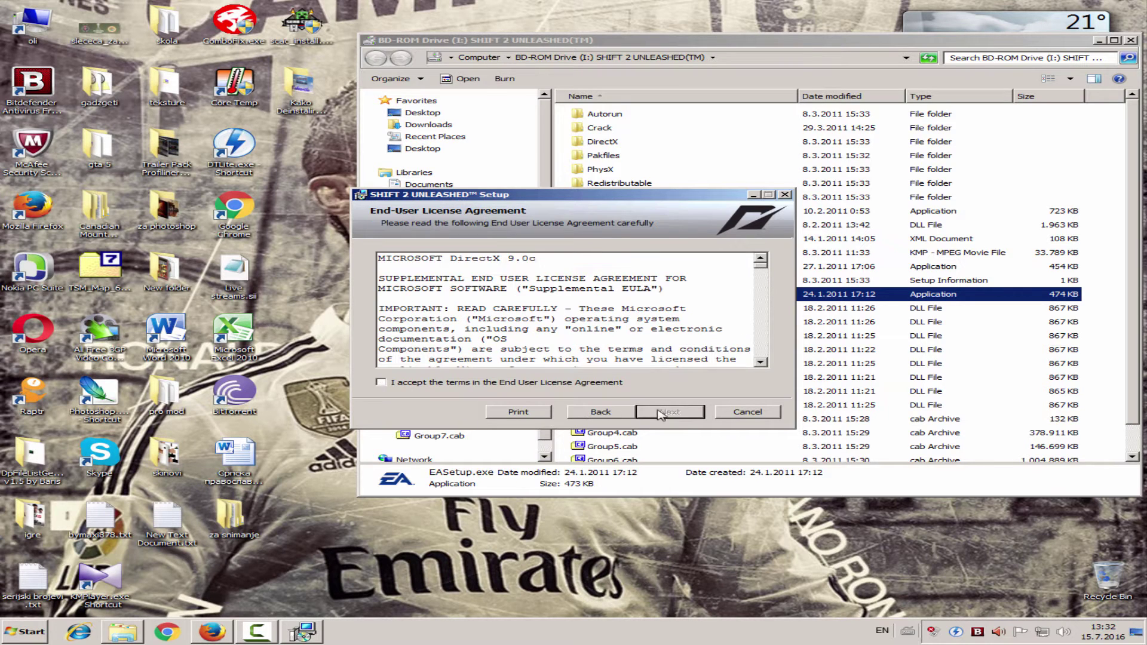
left_click(460, 384)
left_click(666, 417)
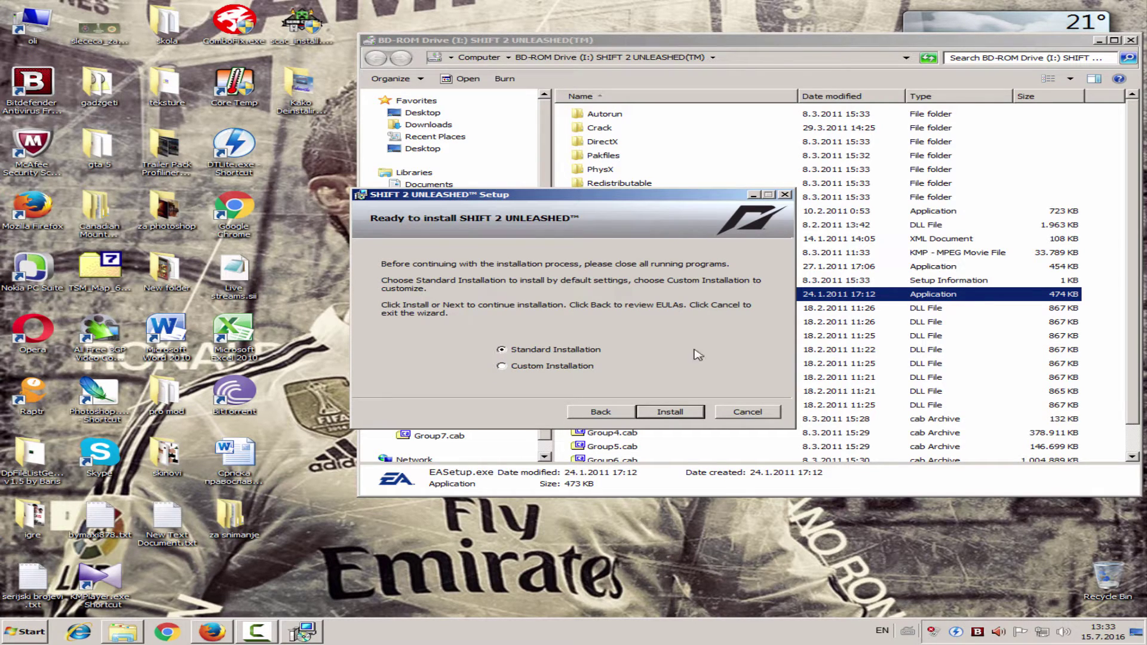
left_click(667, 417)
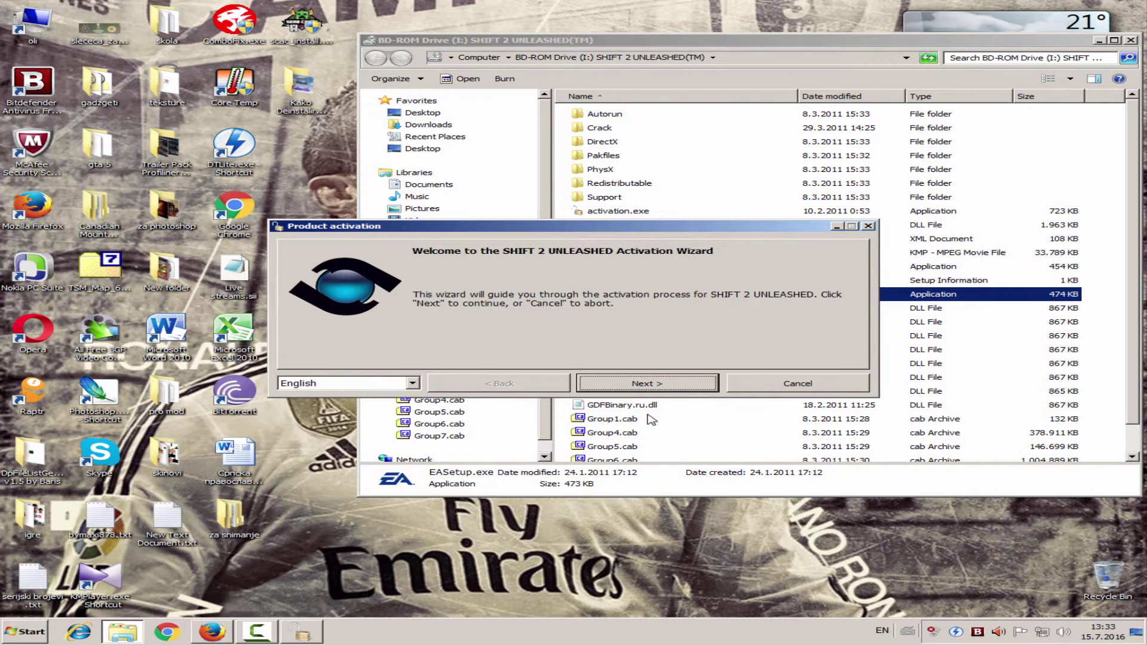
left_click(638, 389)
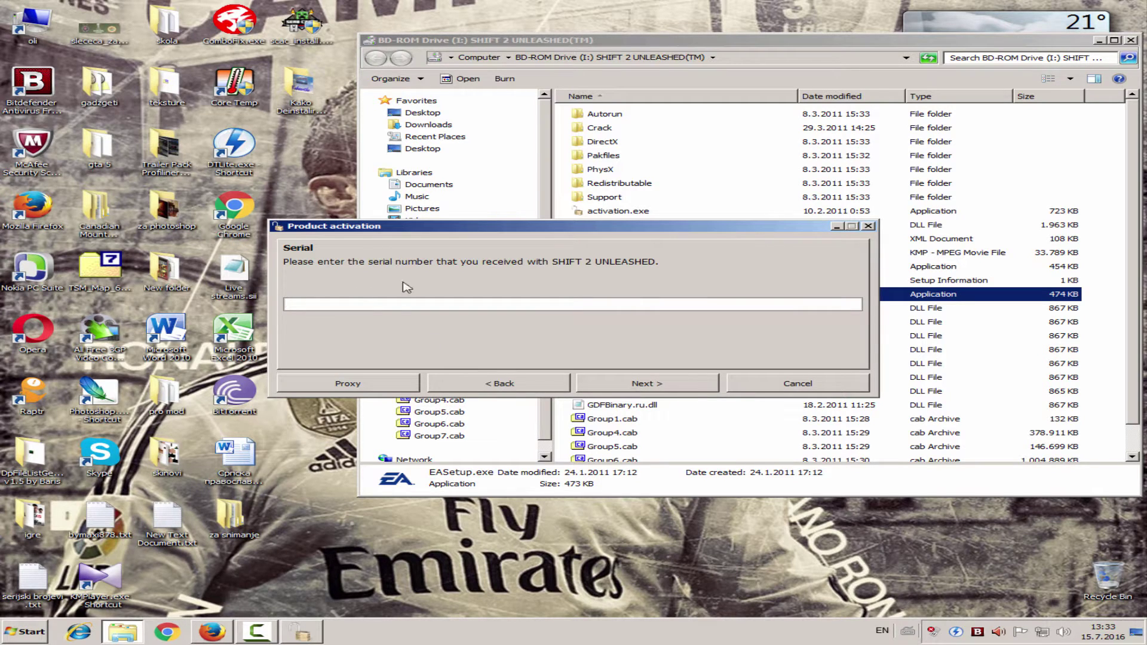
left_click(503, 386)
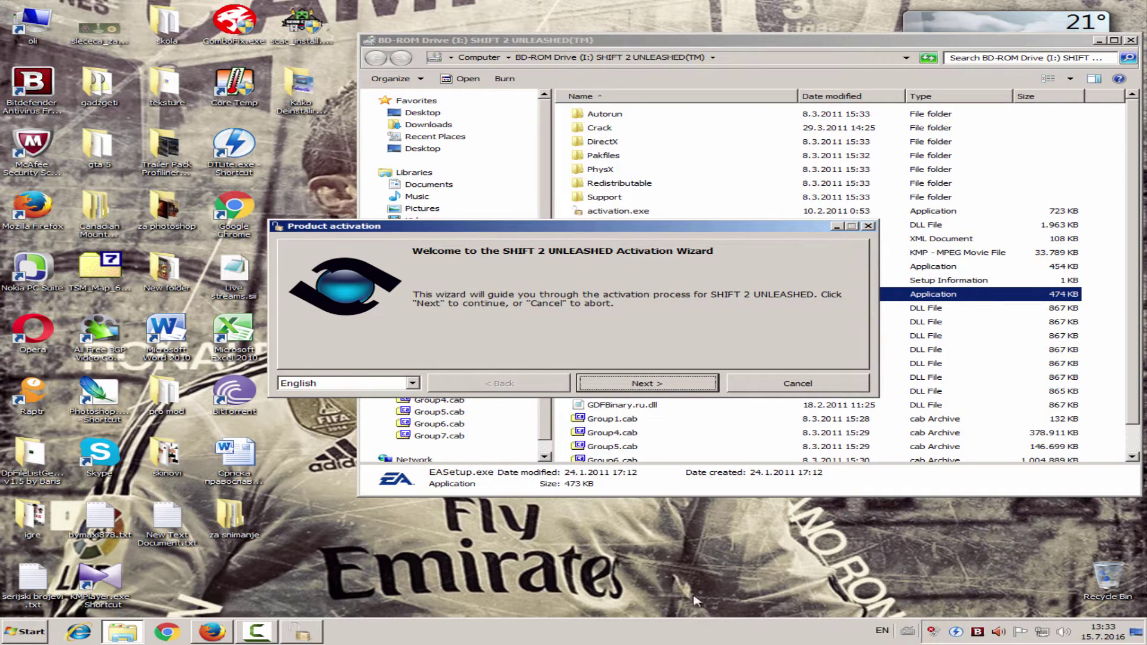
left_click(352, 633)
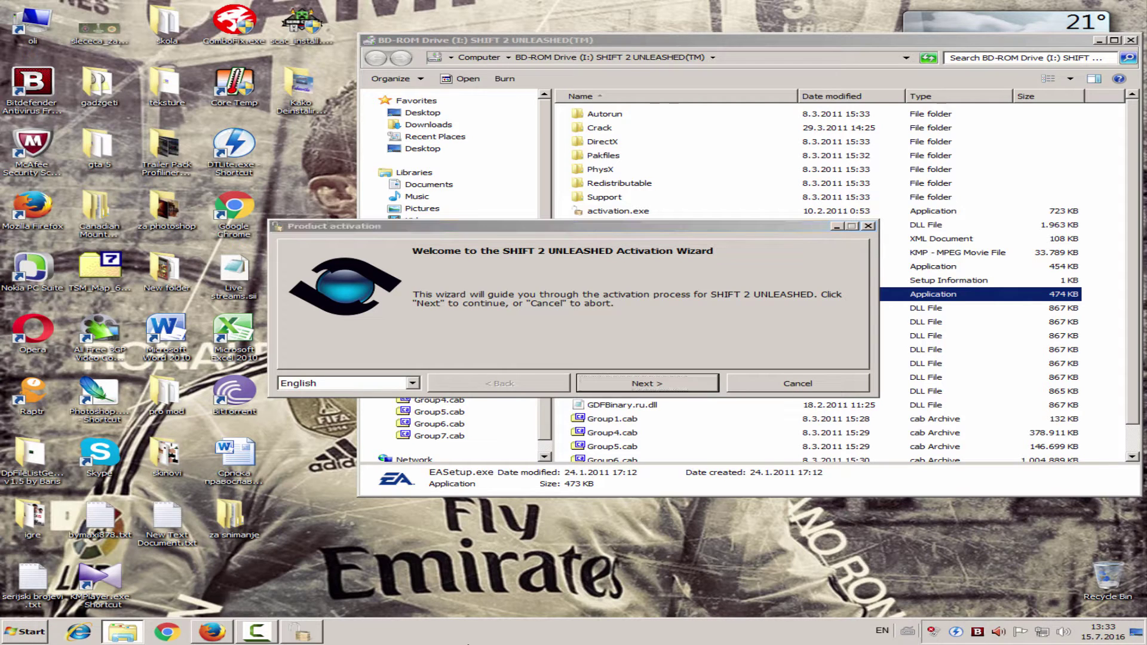
left_click(584, 335)
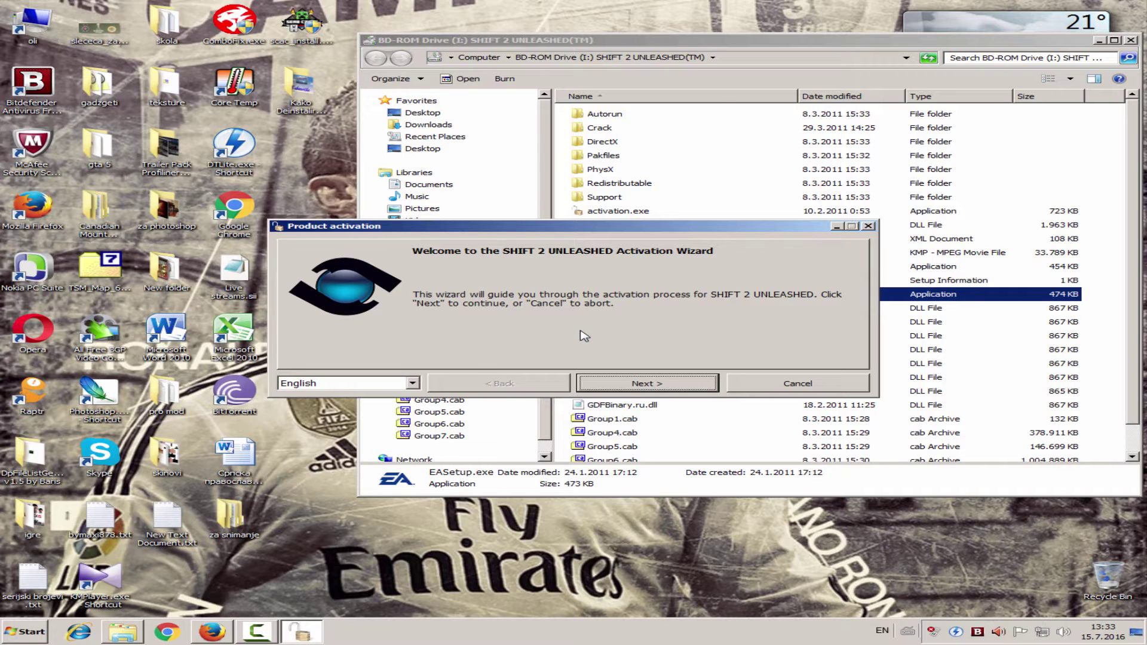
- End the Activation Manager task in Windows Task Manager, confirm quitting the activation, and close Task Manager
right_click(475, 634)
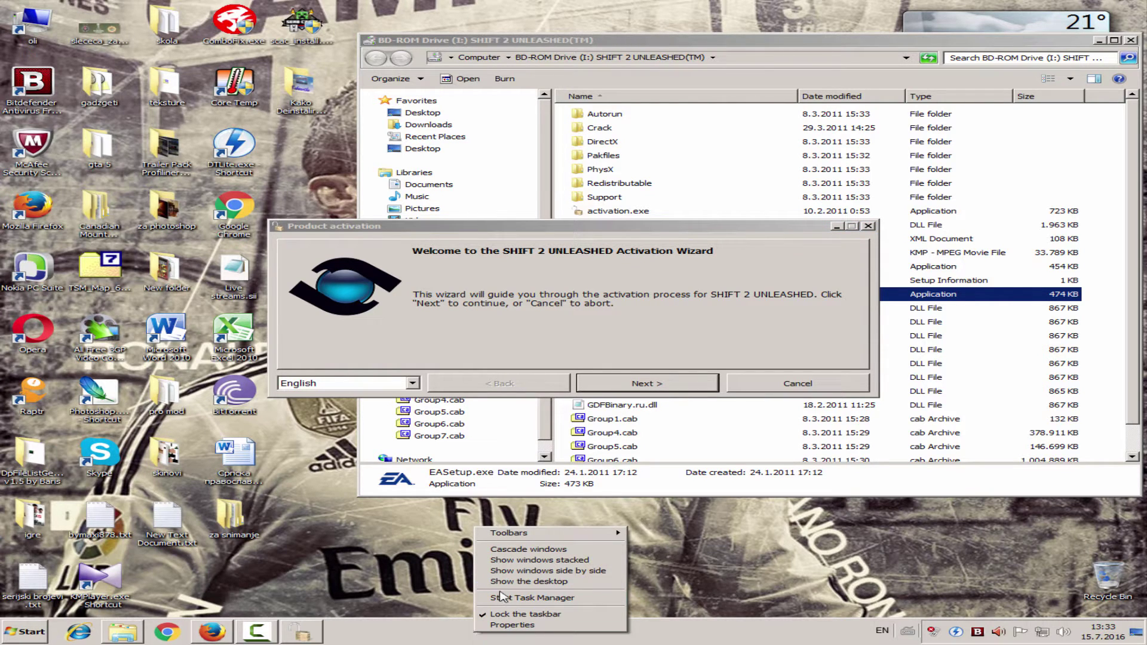
left_click(517, 599)
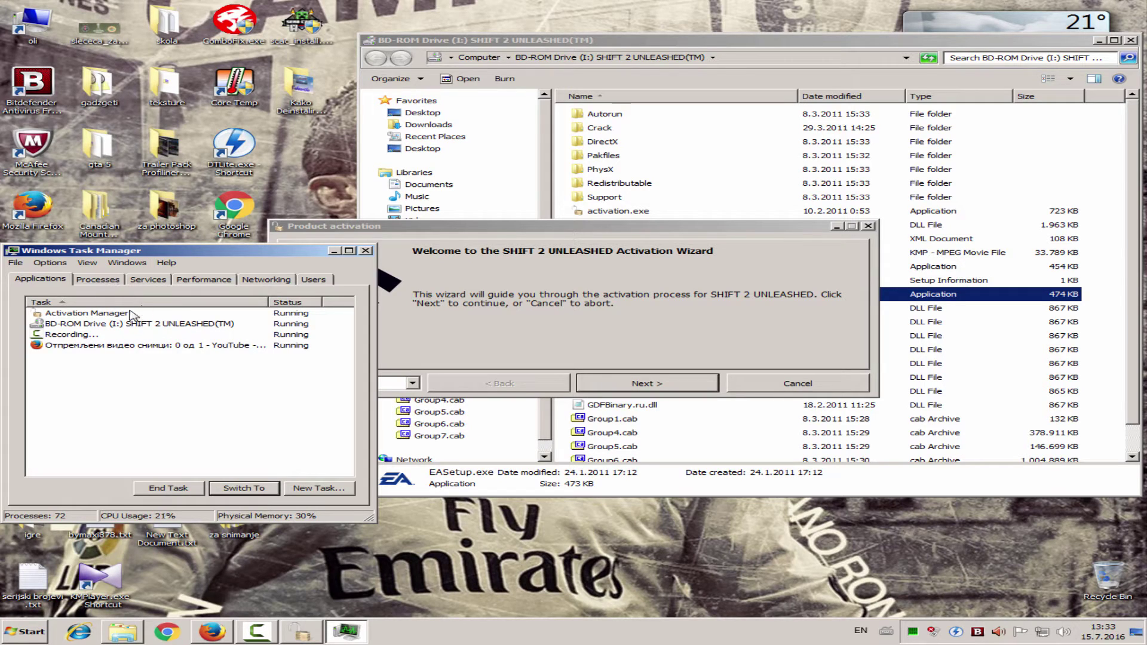
left_click(84, 317)
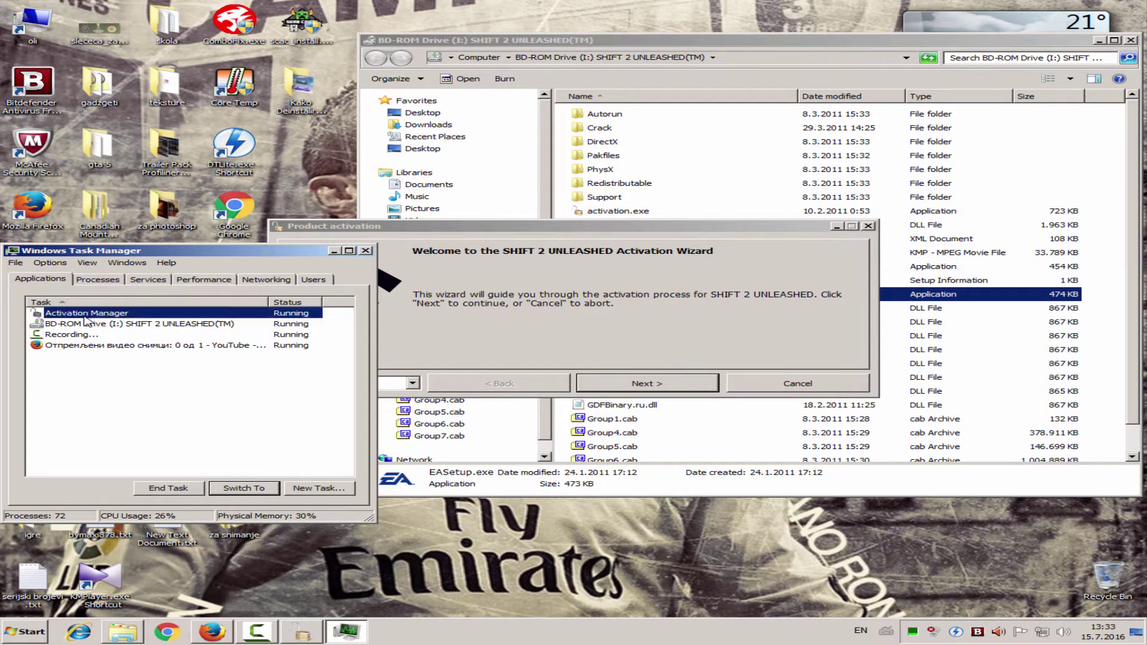
left_click(163, 489)
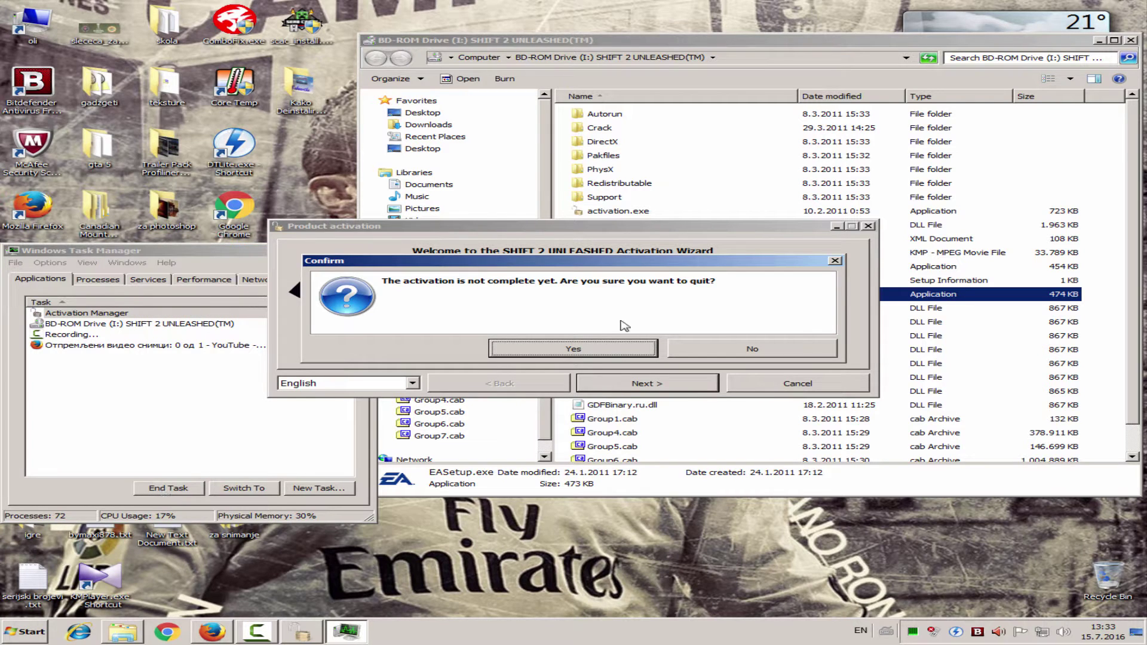
left_click(564, 349)
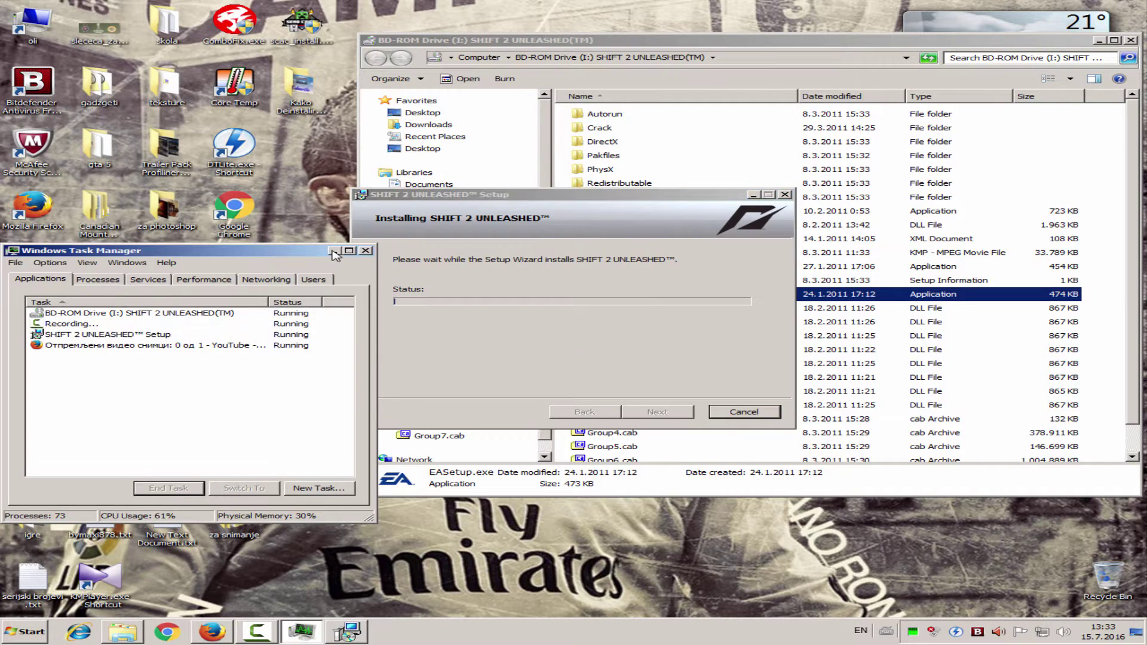
left_click(332, 250)
right_click(302, 632)
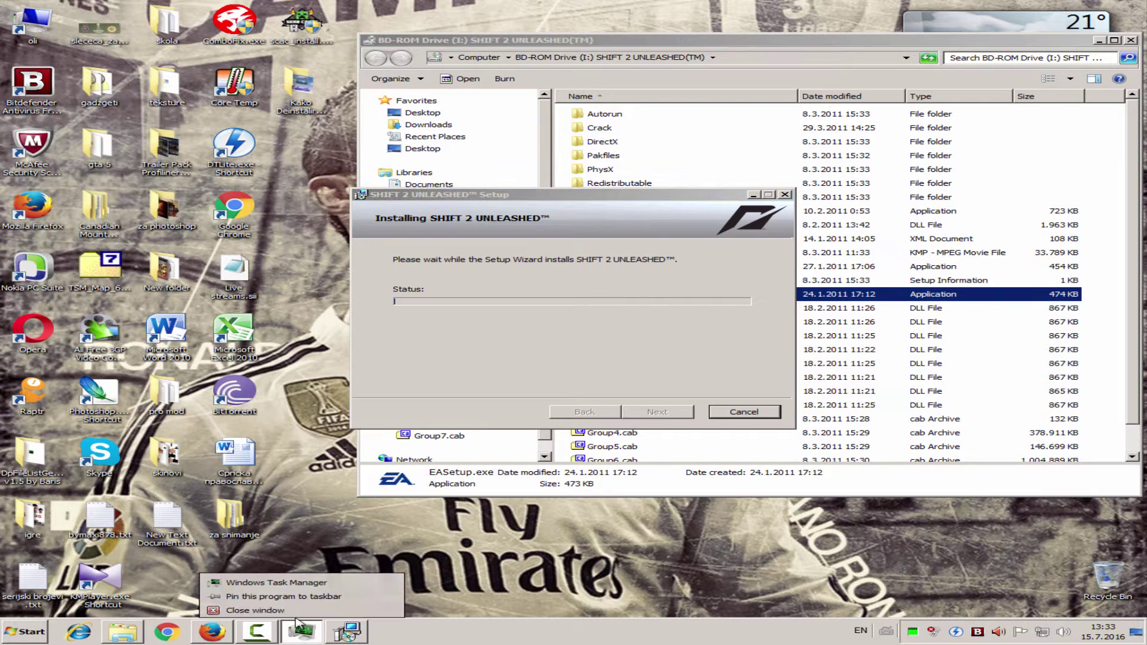
left_click(251, 608)
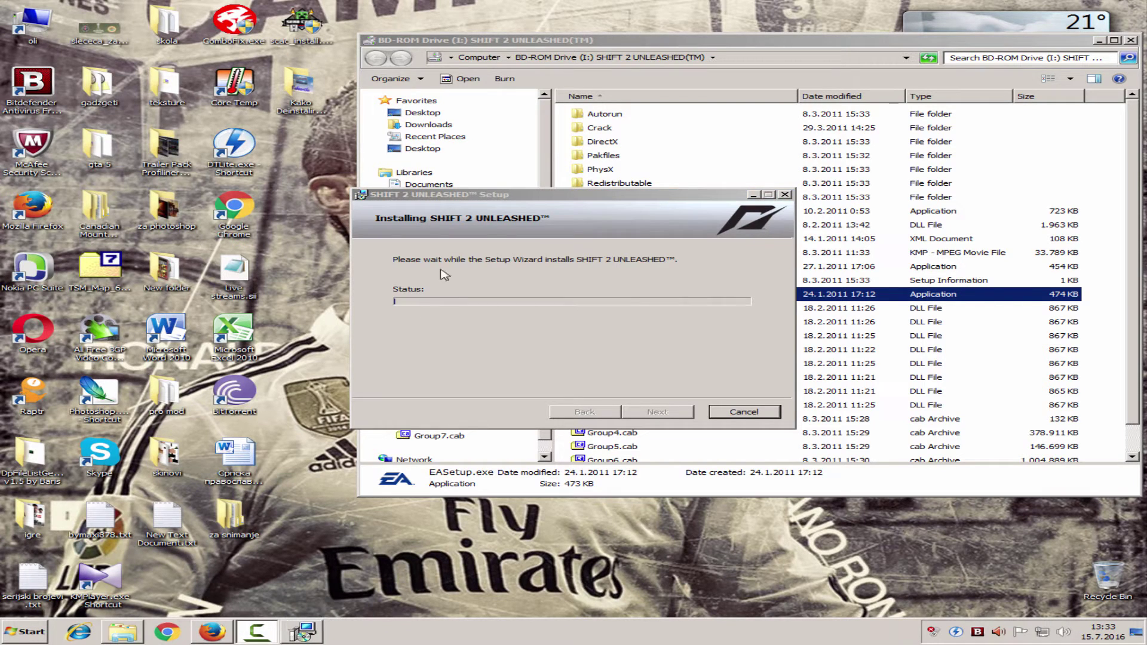
left_click(529, 198)
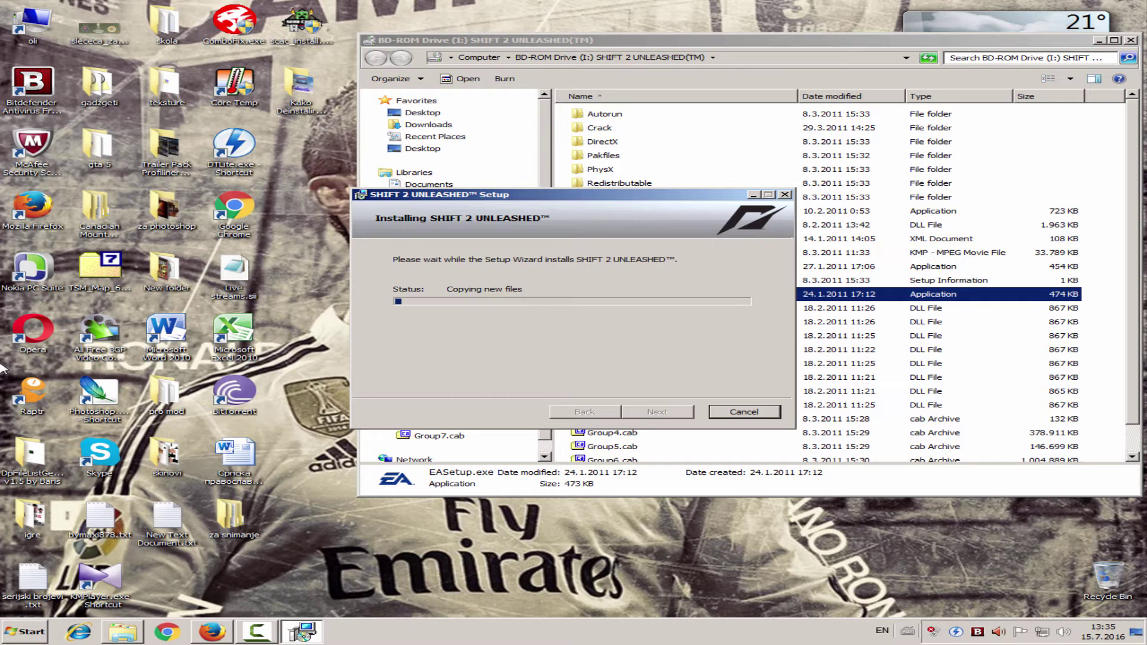
left_click(258, 633)
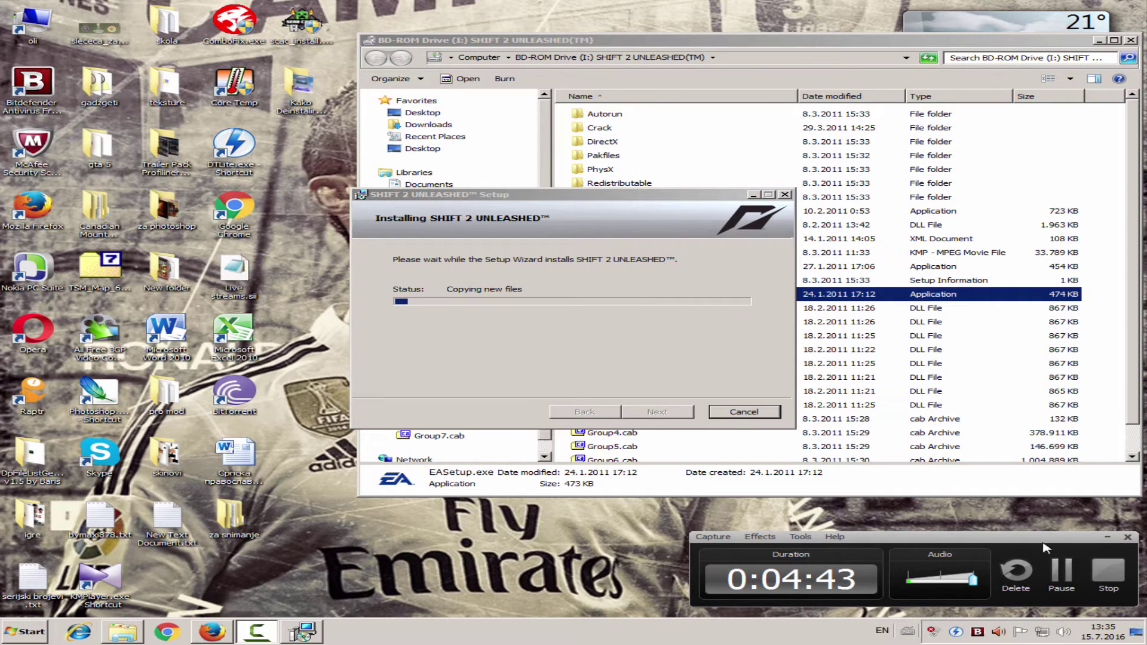
left_click(1062, 570)
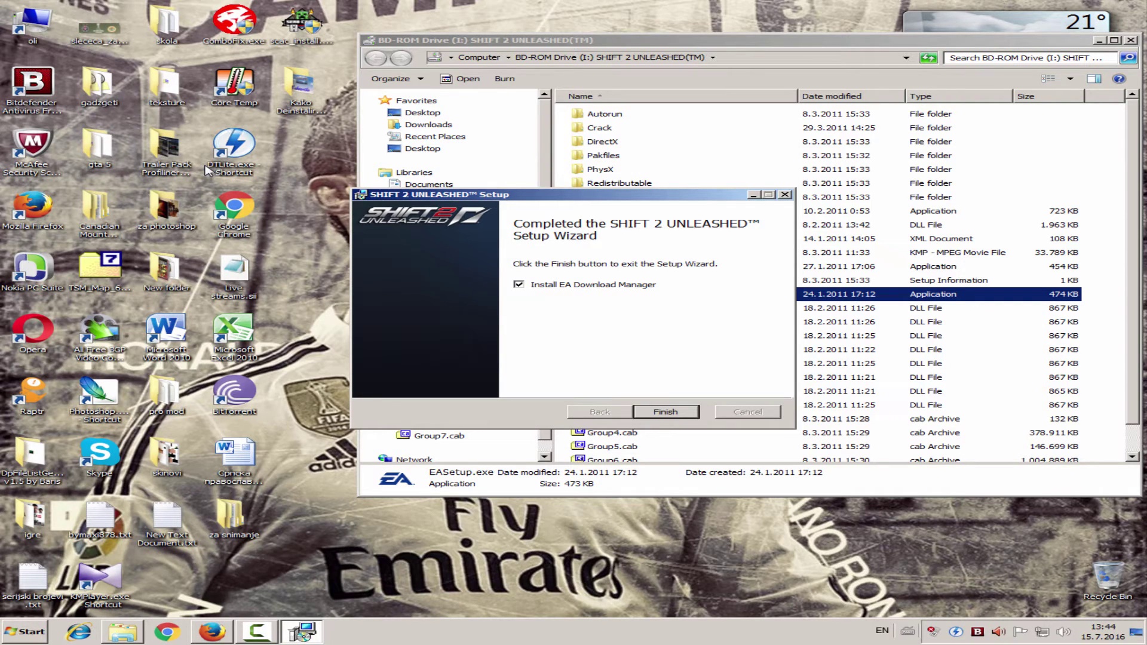
- Deselect Install EA Download Manager and finish the SHIFT 2 UNLEASHED setup wizard
key("space")
key("Return")
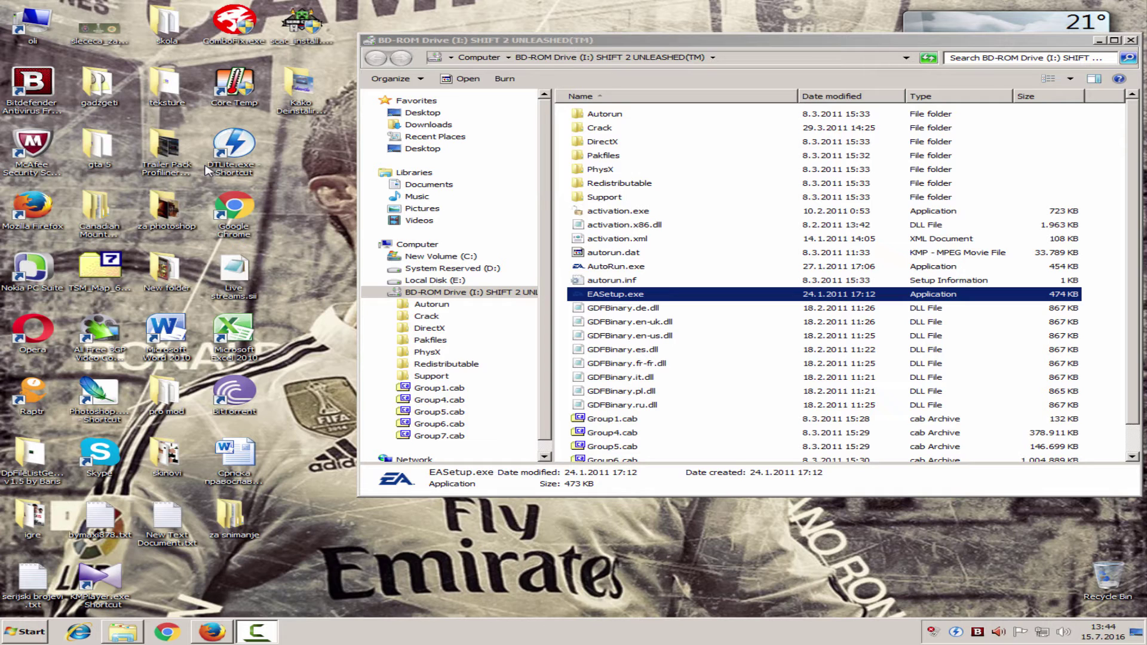
- Open the disc's Crack folder and copy shift2.dll and shift2u.exe
key("c")
key("Return")
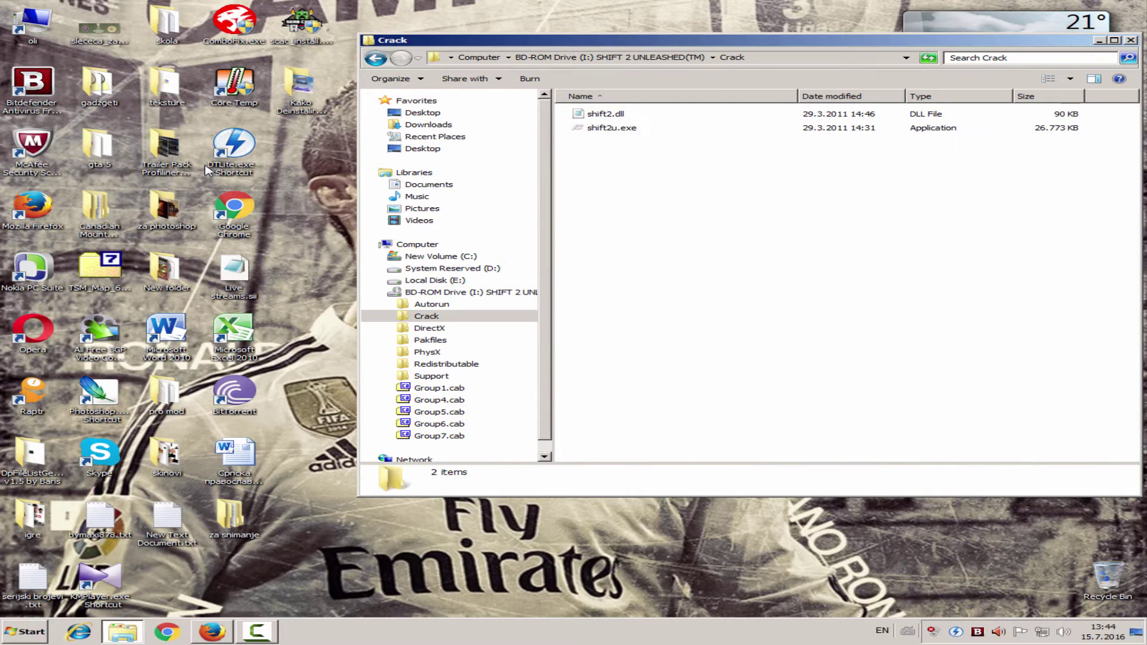
key("ctrl+a")
key("Menu")
key("c")
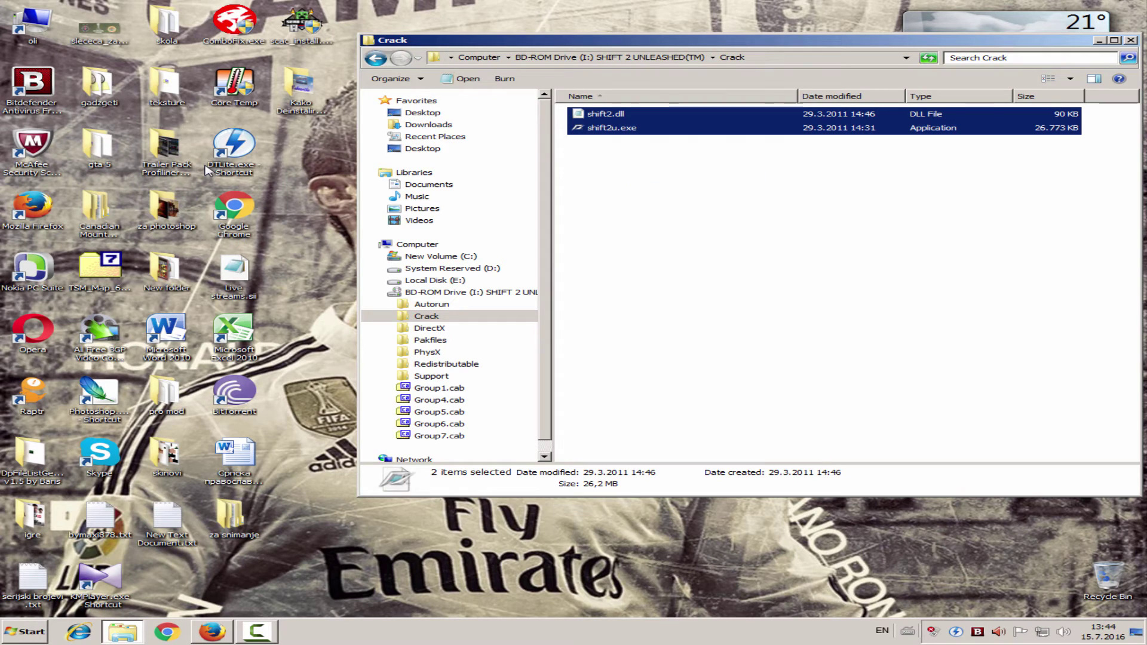
- Decline placing a shortcut on the desktop and go to New Volume (C:)
key("Tab")
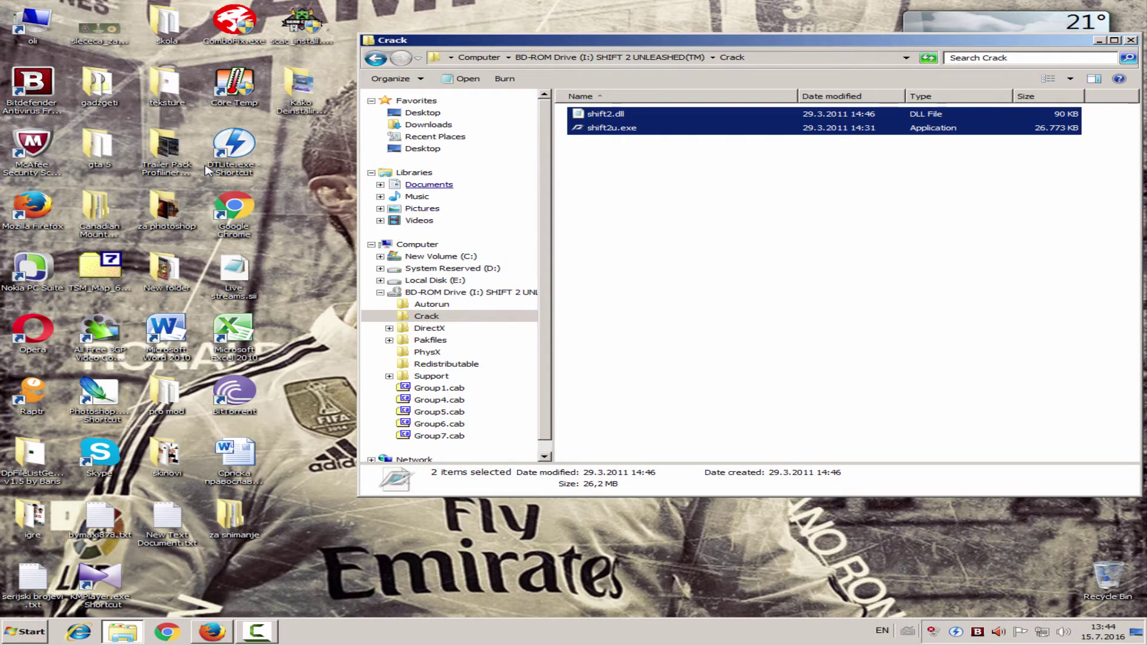
key("Up")
key("Up")
key("Up")
key("Up")
key("ctrl+v")
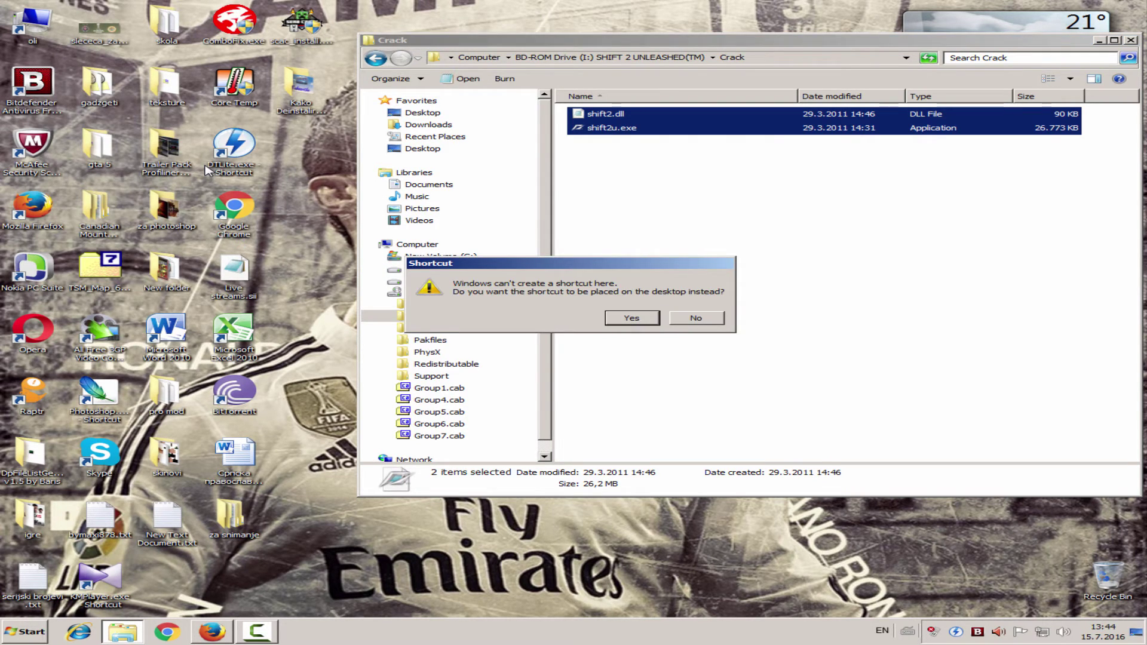
key("Tab")
key("Return")
key("Up")
key("Tab")
- Open the SHIFT 2 UNLEASHED installation folder inside Program Files (x86) and Electronic Arts on drive C
type("program files (x86)")
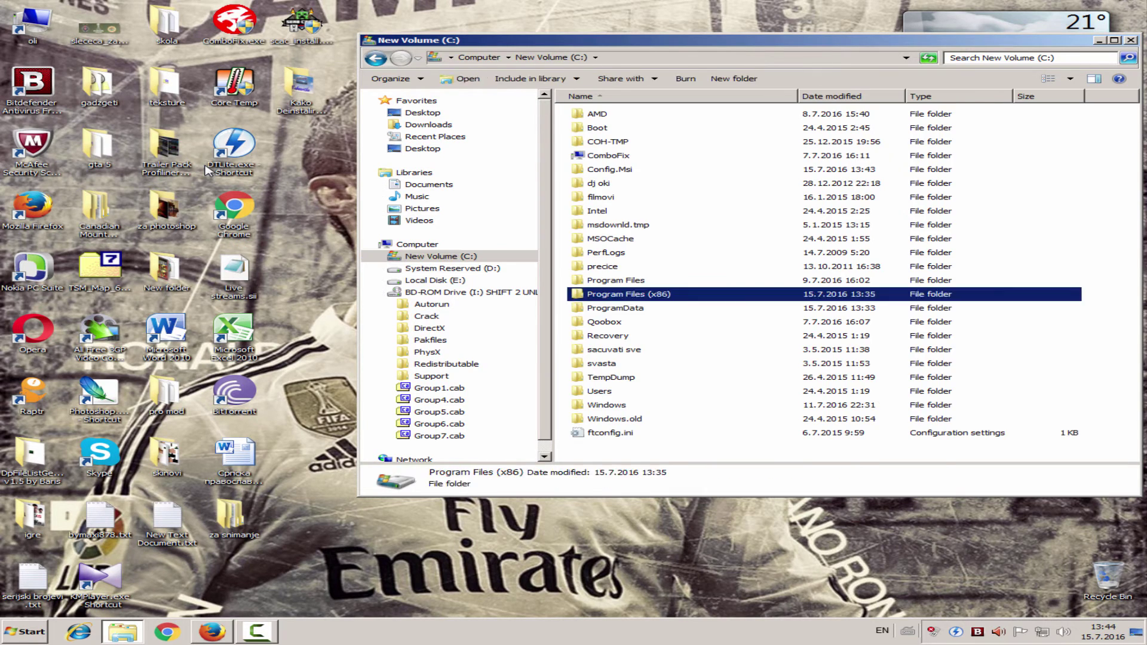
key("Return")
type("e")
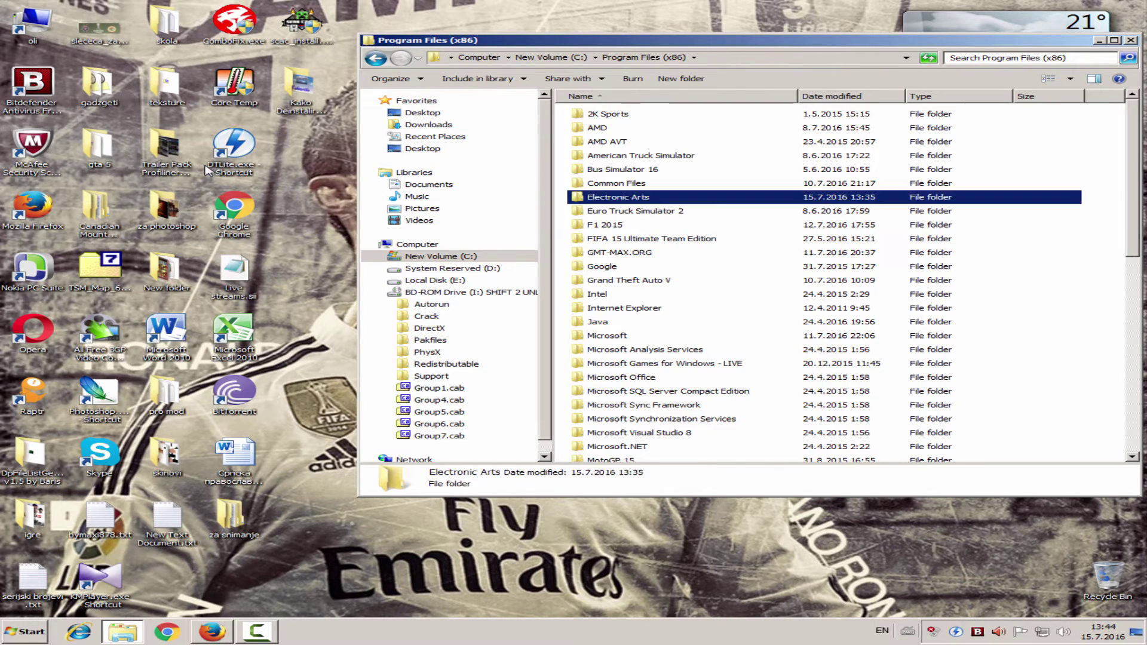
key("Return")
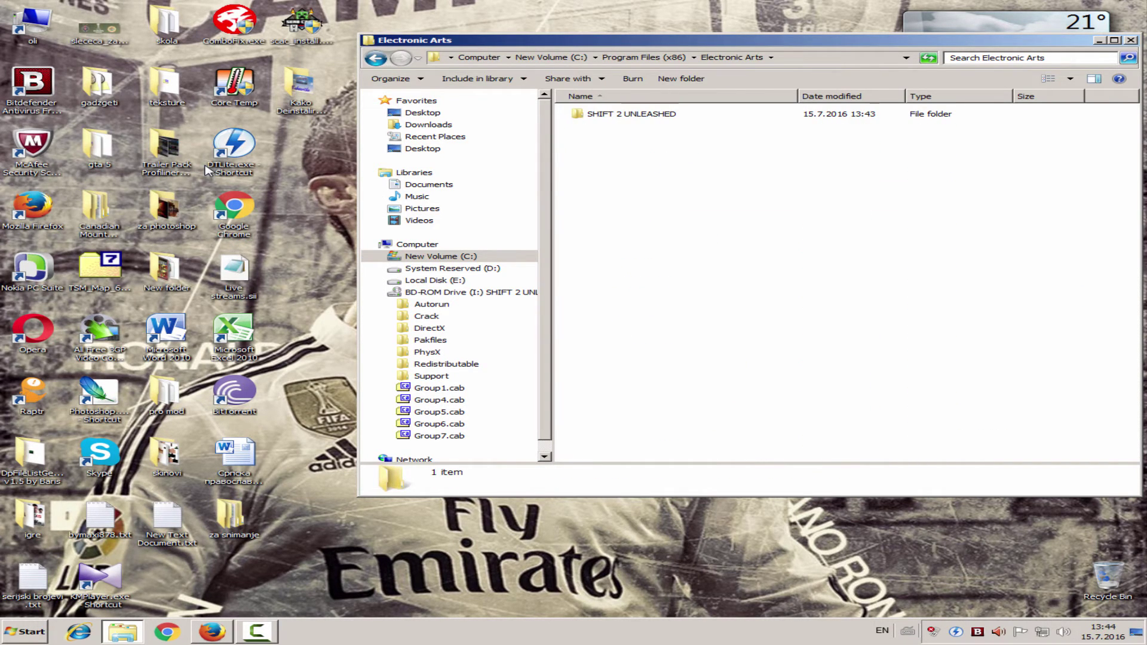
key("s")
key("Return")
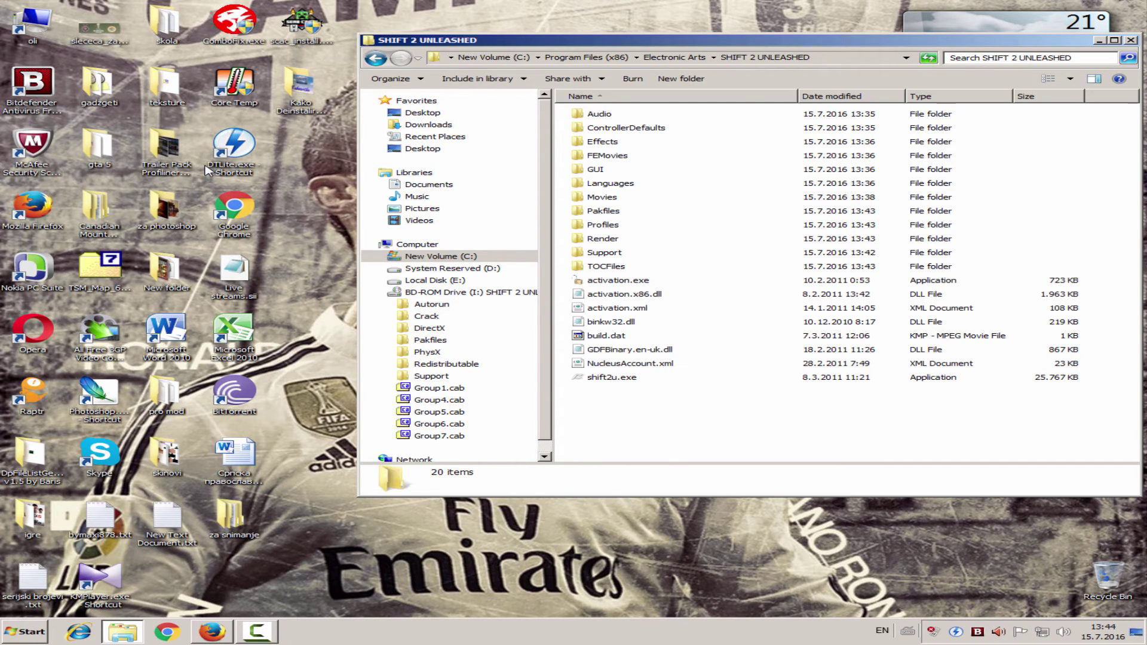
- Paste the copied crack files into the SHIFT 2 UNLEASHED folder, replacing the existing shift2u.exe and applying that choice to all conflicts
key("Menu")
key("Down")
key("Down")
key("Down")
key("Down")
key("Down")
key("Down")
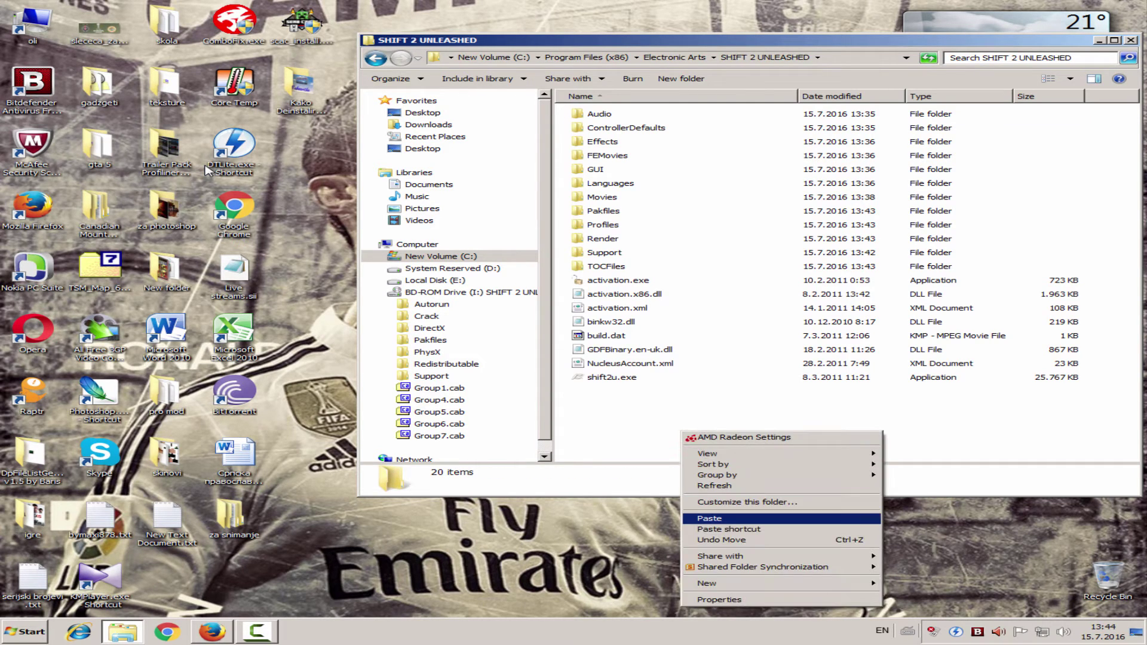
key("Return")
key("Tab")
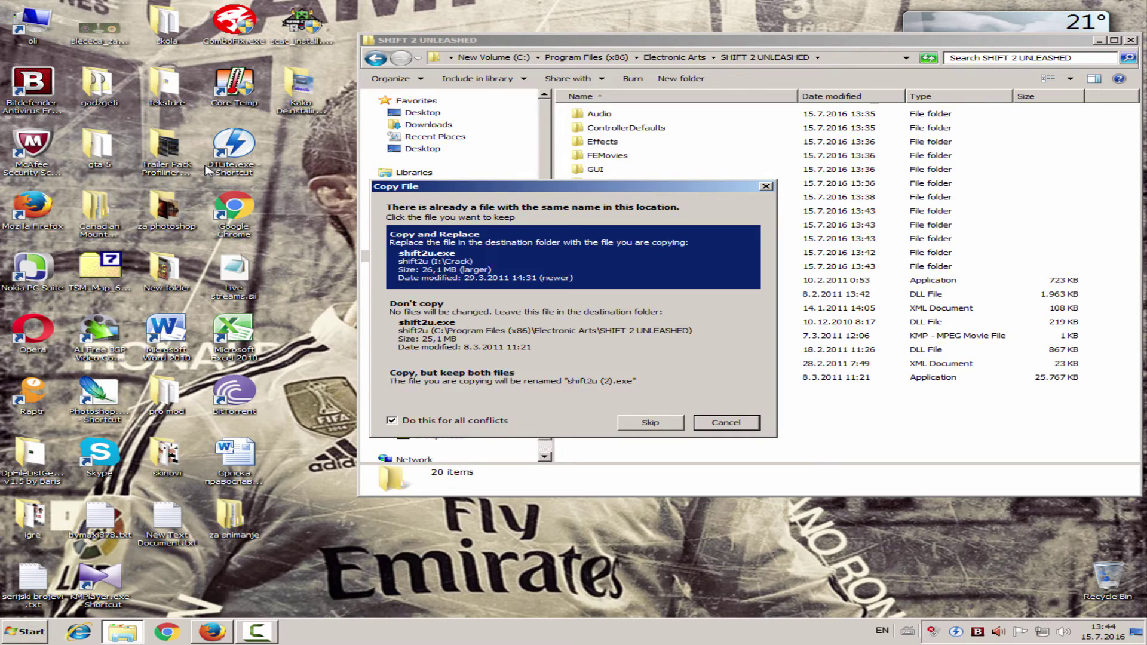
key("Return")
key("Return")
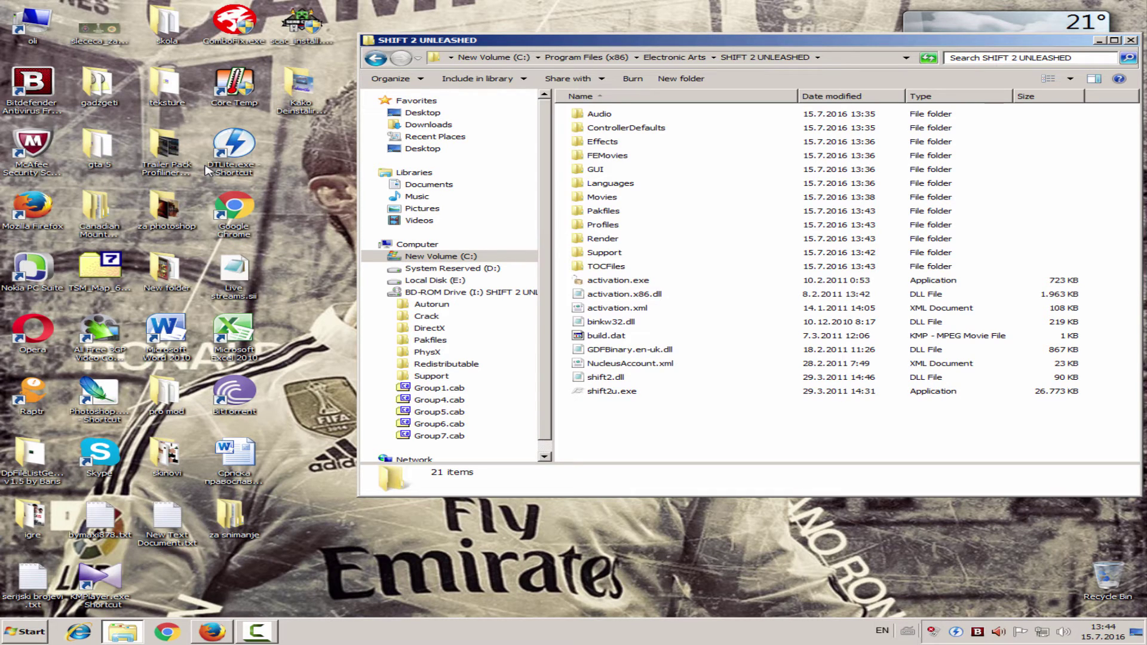
- Set shift2u.exe to run in compatibility mode for Windows 7 and as an administrator, and accept its properties
right_click(615, 391)
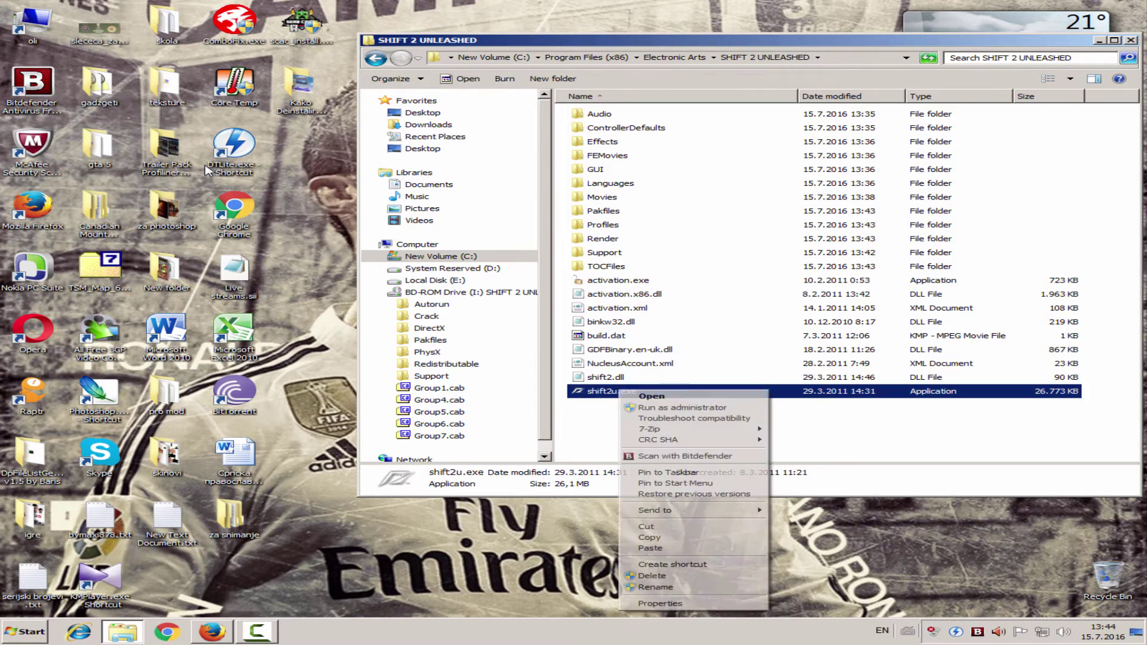
left_click(687, 604)
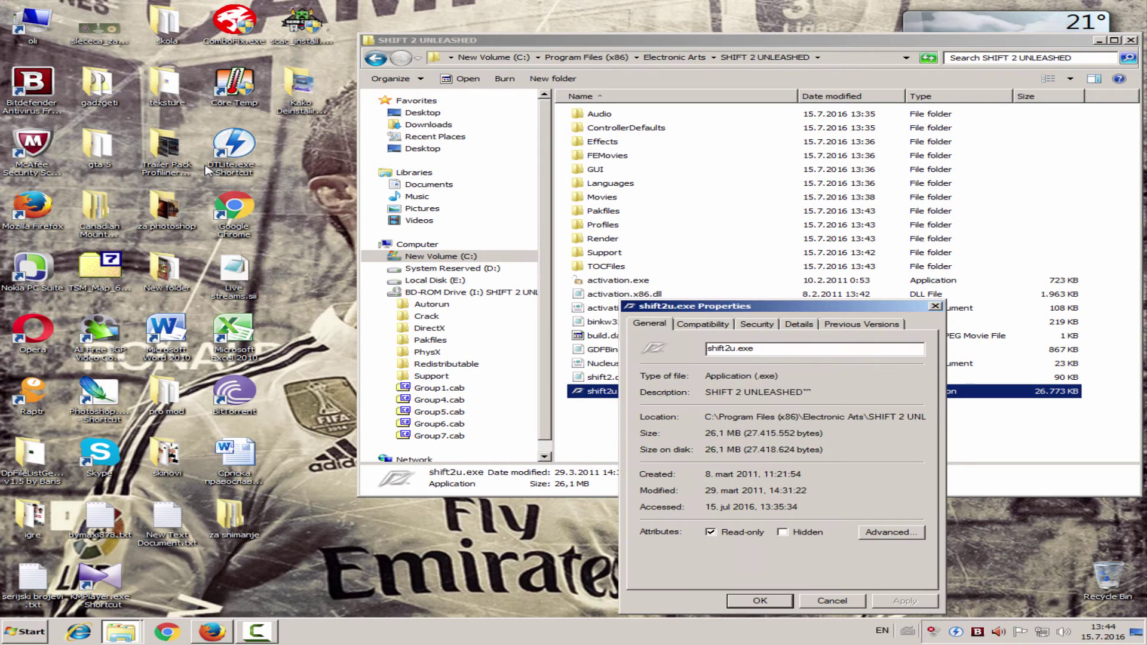
key("ctrl+Tab")
key("space")
key("Tab")
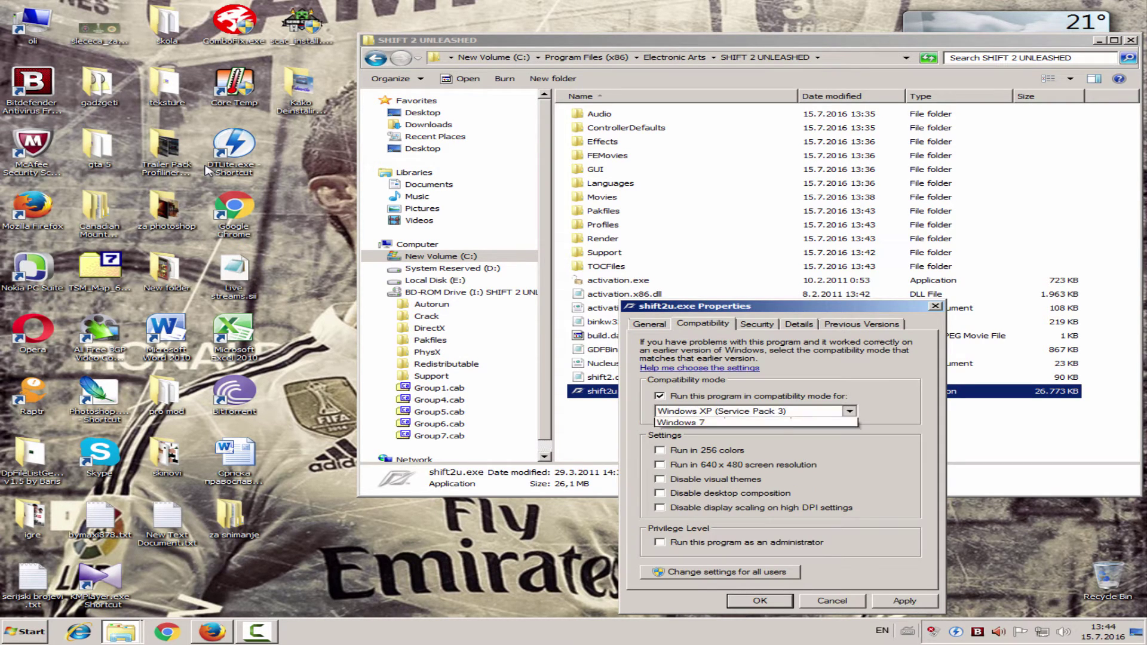
key("alt+Down")
key("Down")
key("Down")
key("Down")
key("Down")
key("Down")
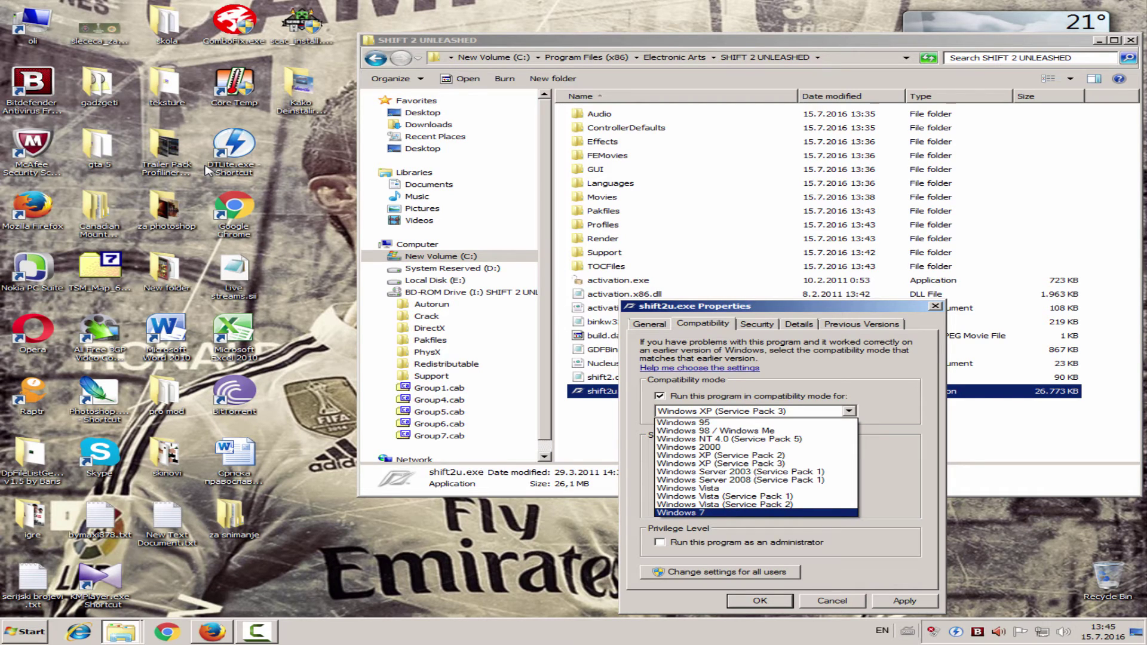
key("Return")
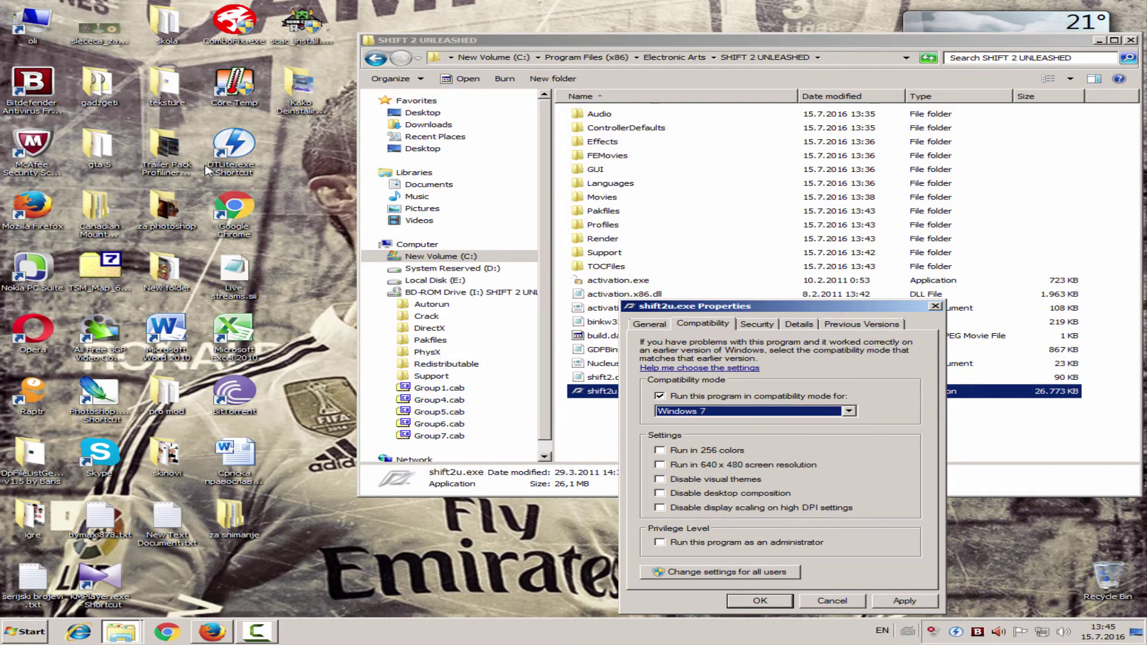
key("alt+a")
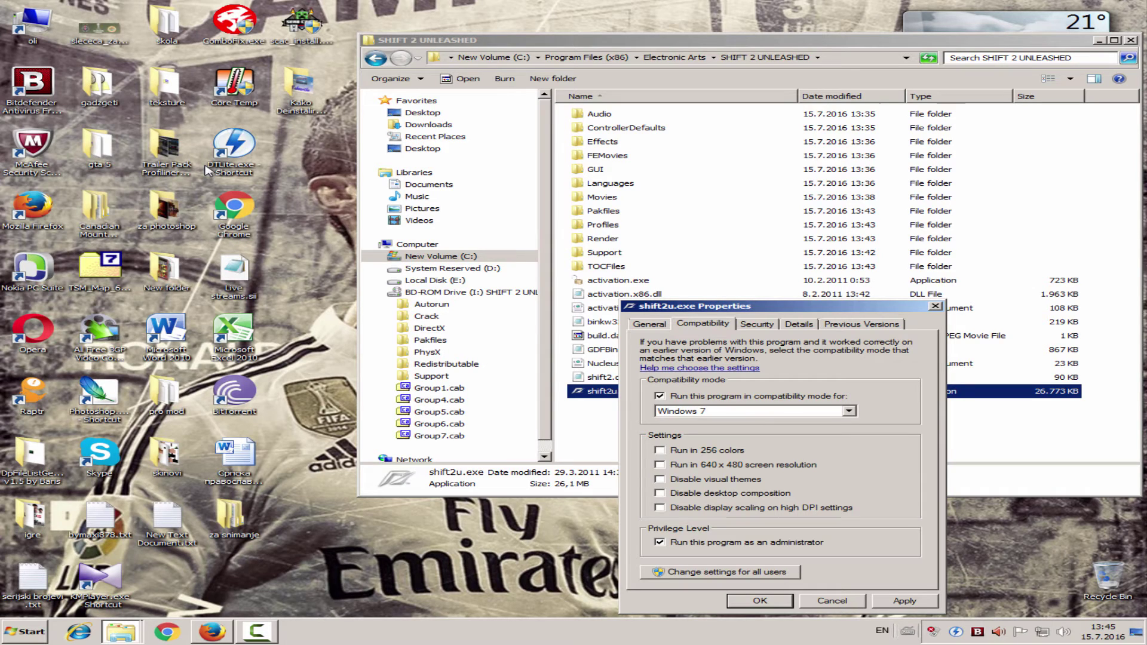
key("Return")
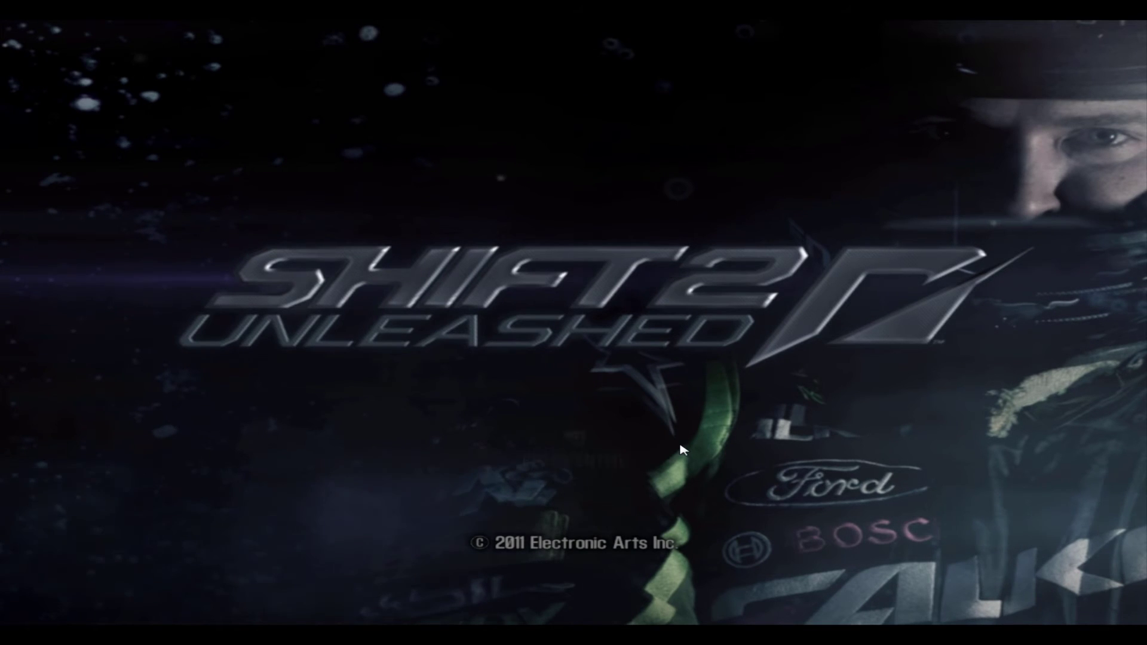
- Continue past the SHIFT 2 UNLEASHED title screen and skip the EA login to reach the main menu
key("Return")
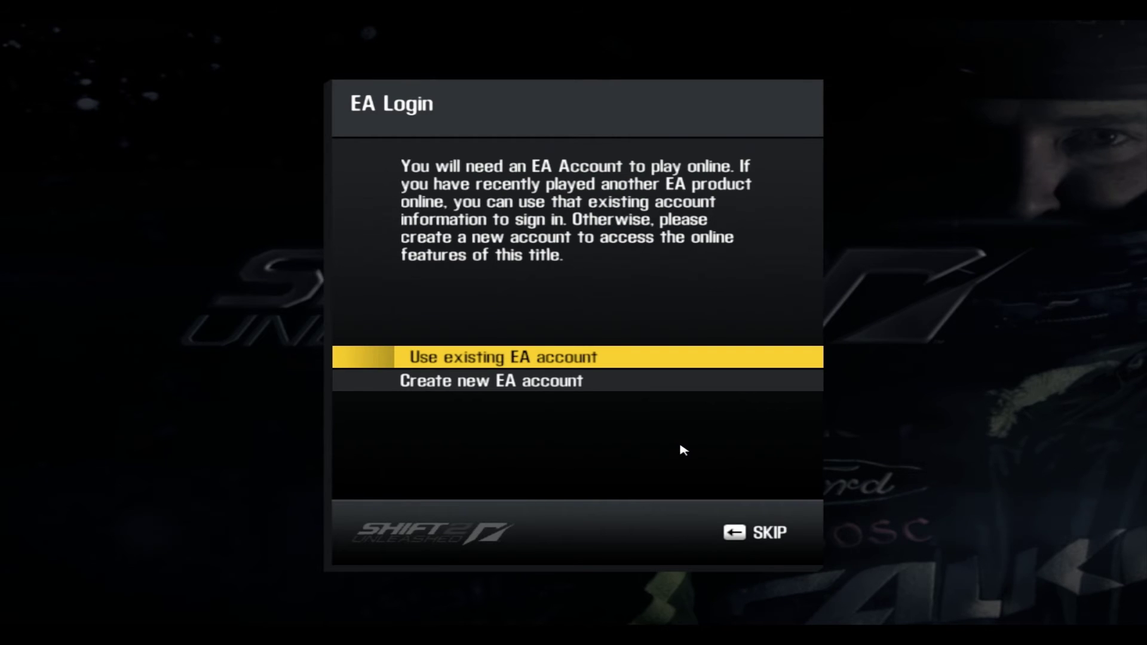
key("BackSpace")
key("Return")
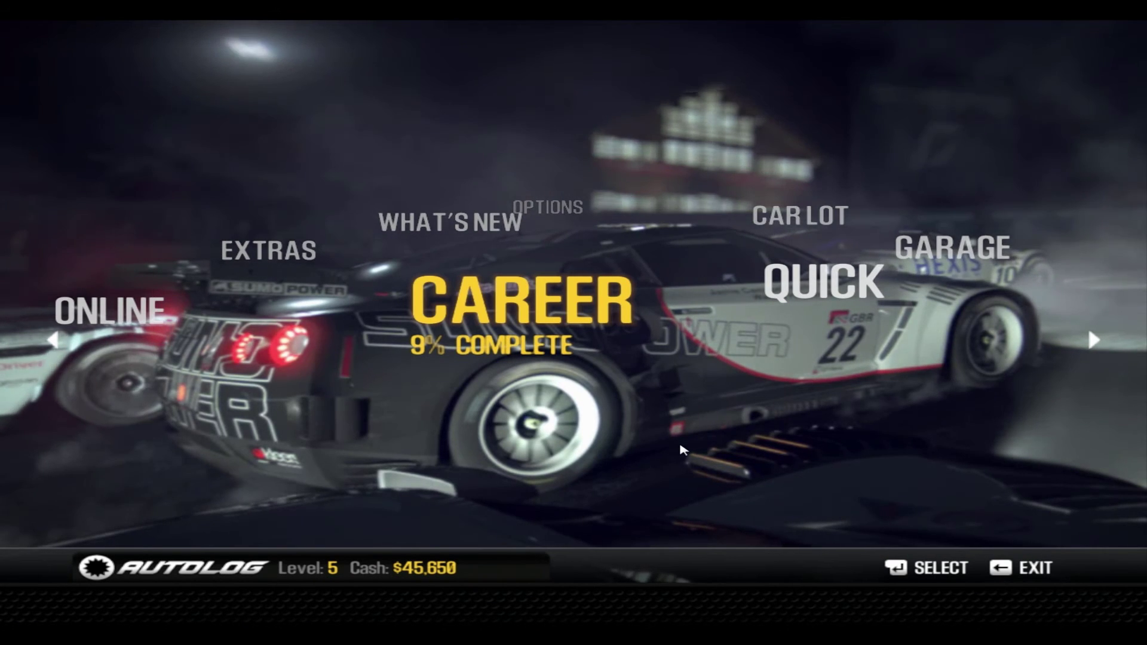
- Open the Gameplay options from the game's main menu
key("Right")
key("Right")
key("Right")
key("Right")
key("Right")
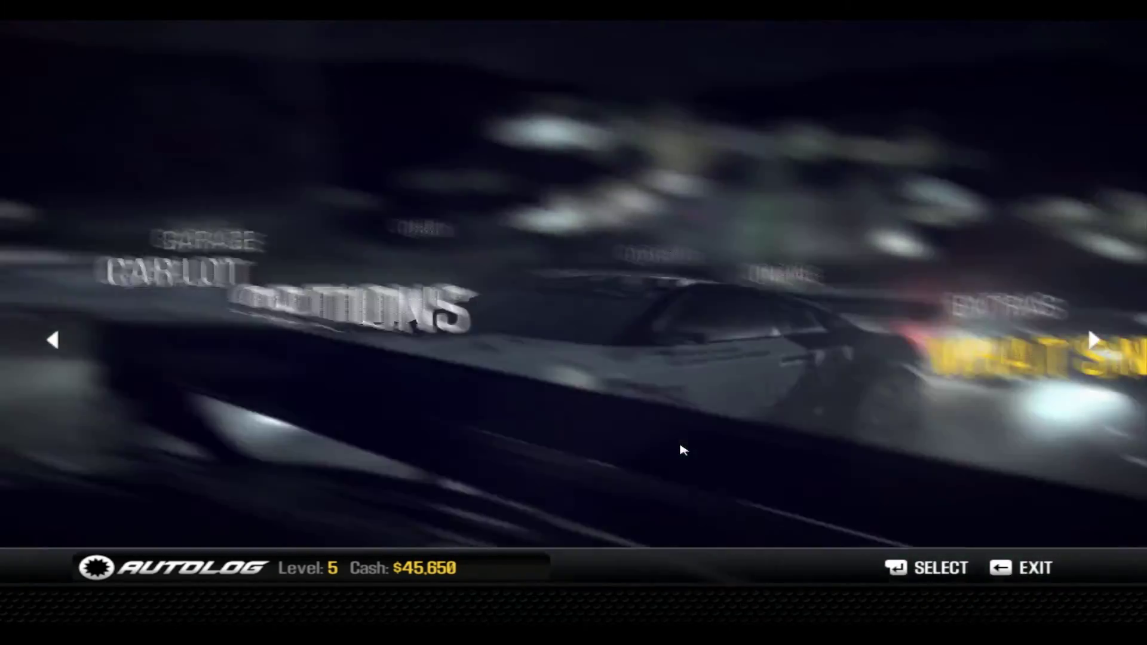
key("Left")
key("Return")
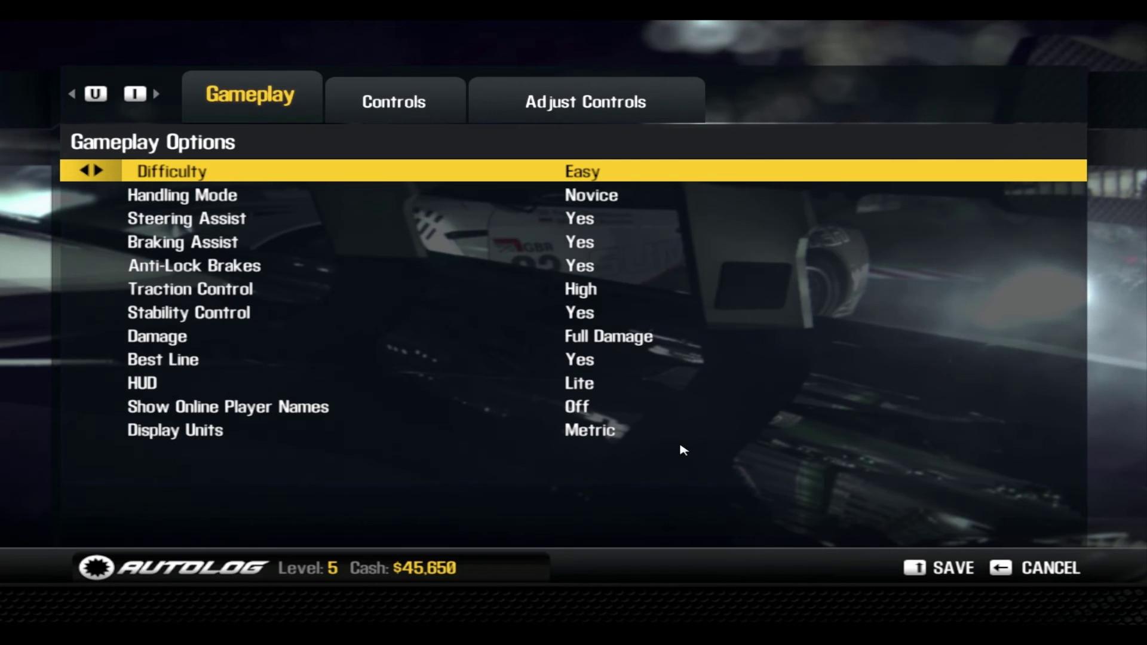
- Look at the controller bindings and switch the control preset configuration to Keyboard
key("i")
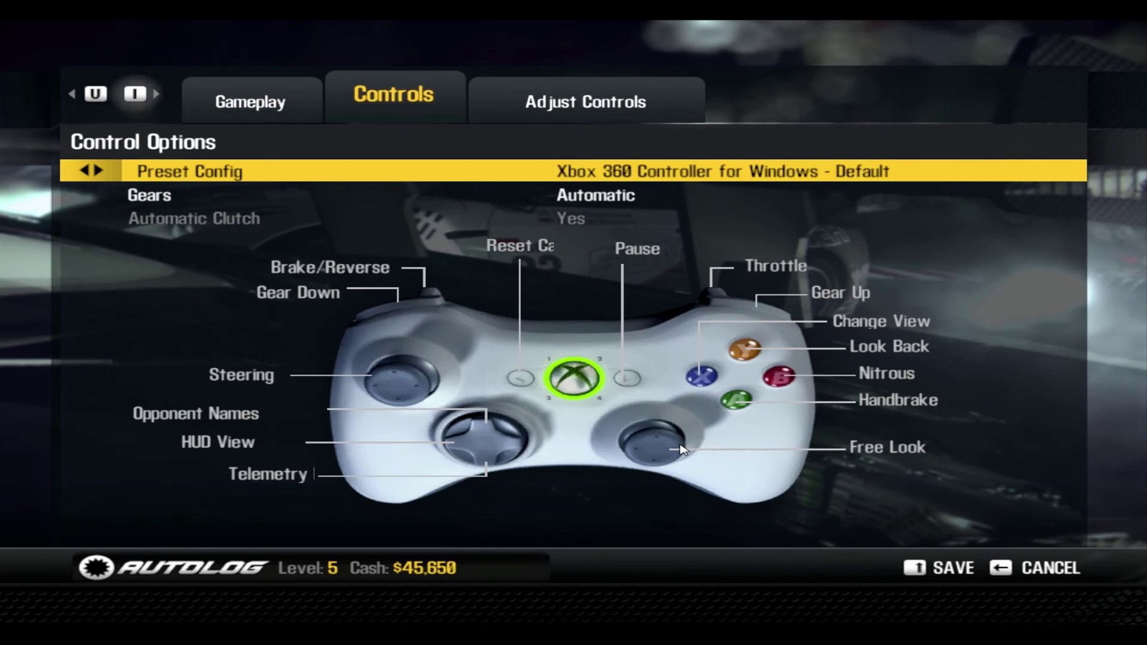
key("i")
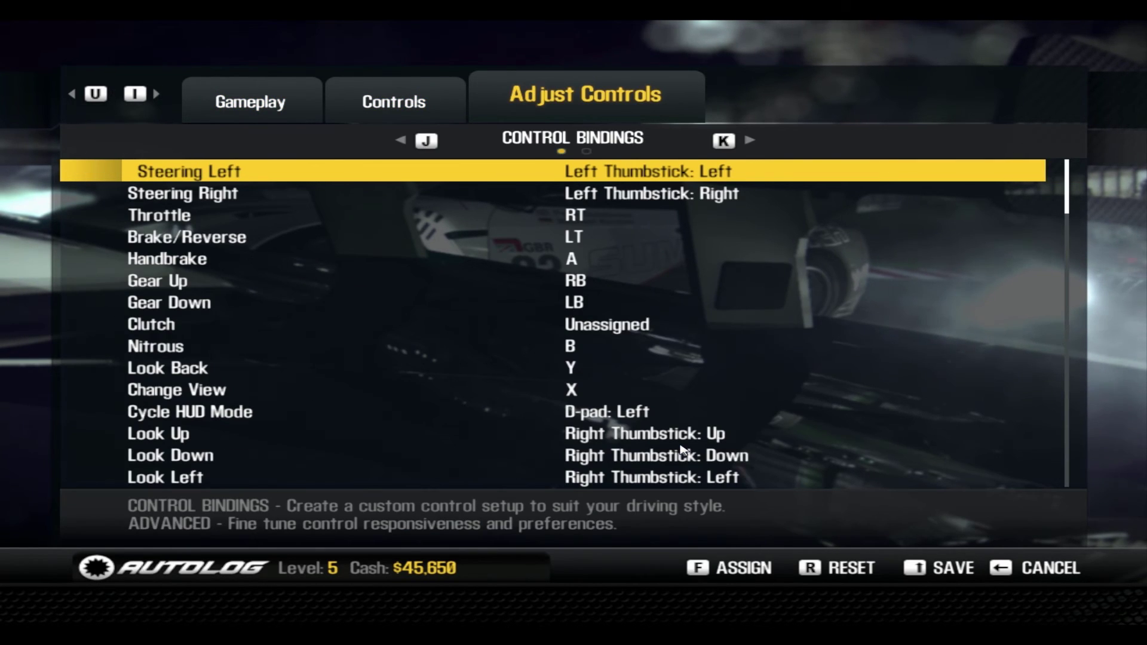
key("u")
key("Right")
key("Right")
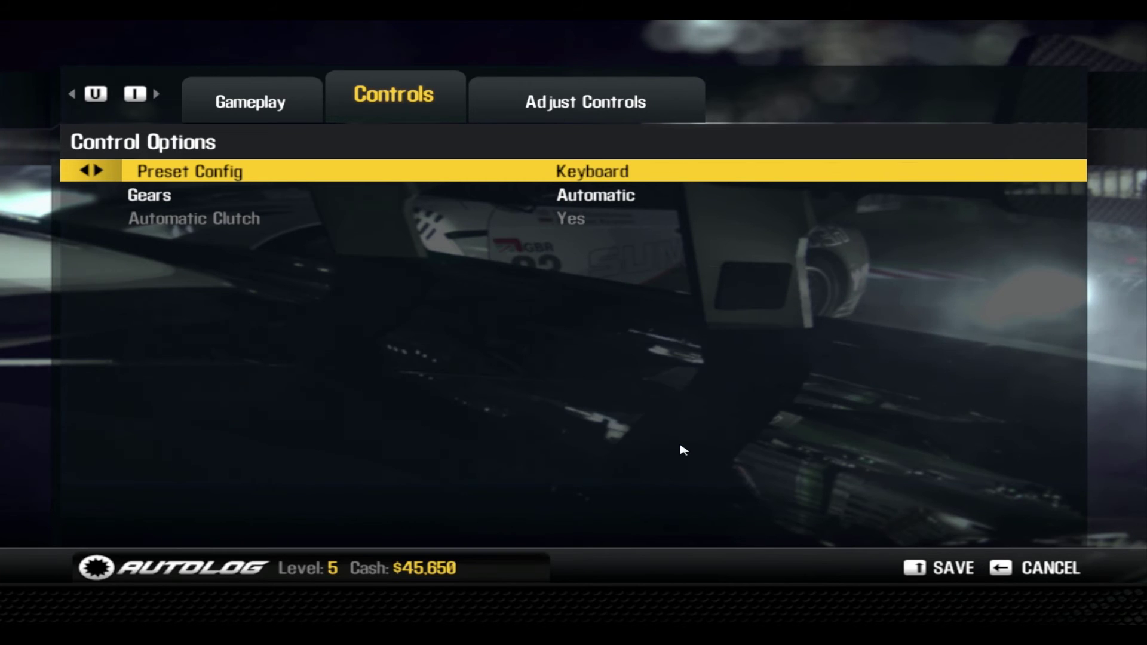
- Examine the keyboard control bindings for driving and camera actions, and leave the gameplay options without saving
key("i")
key("Down")
key("Down")
key("Down")
key("Down")
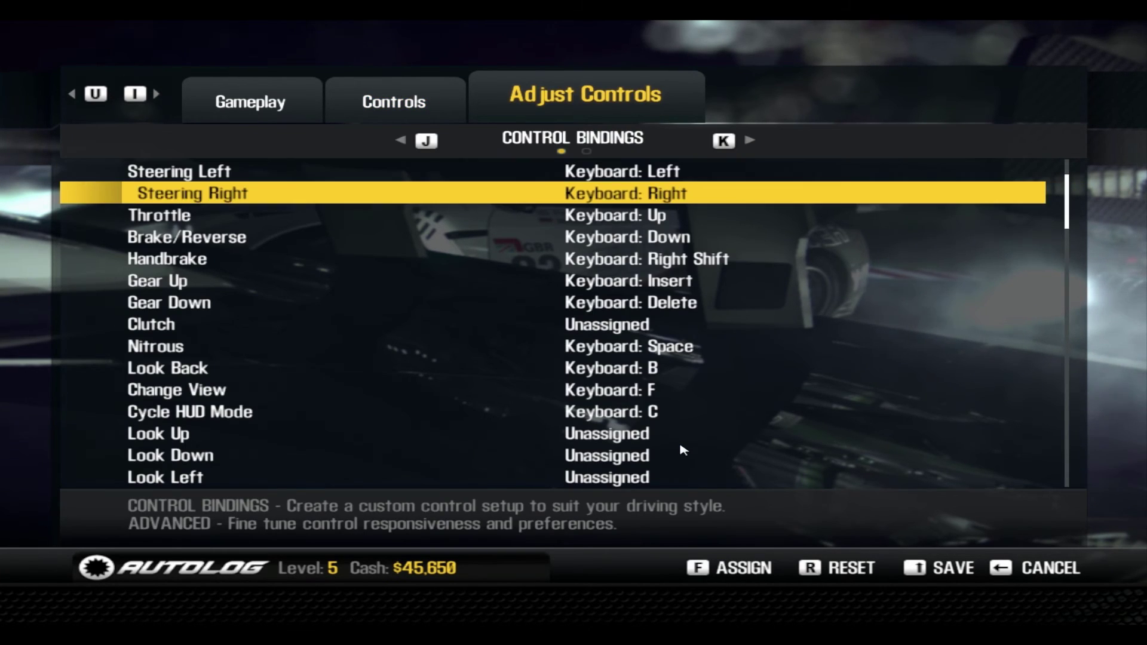
key("Down")
key("Down")
key("Down")
key("Down")
key("Down")
key("Down")
key("Down")
key("Down")
key("Down")
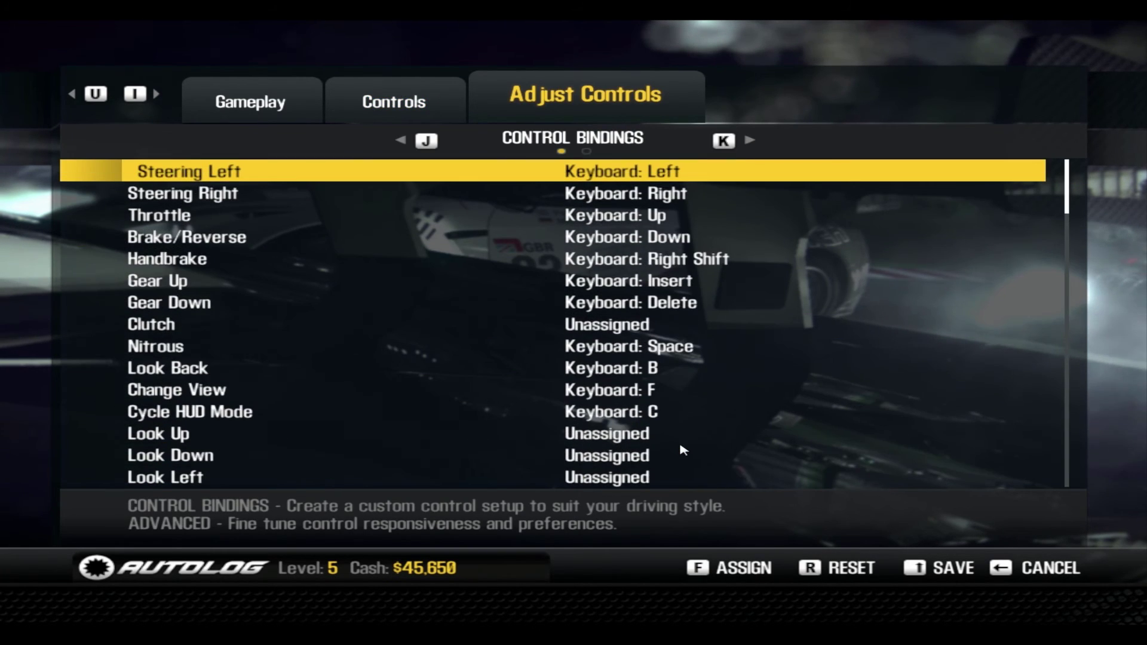
key("BackSpace")
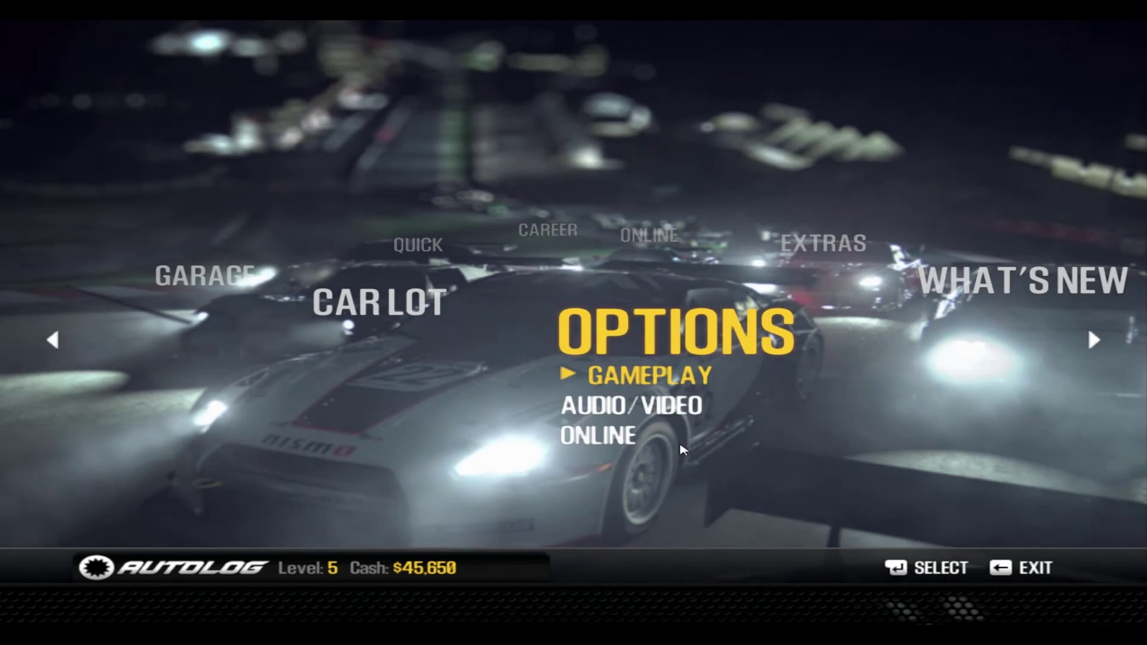
- Review the game's Video options under Audio/Video and save them
key("Down")
key("Return")
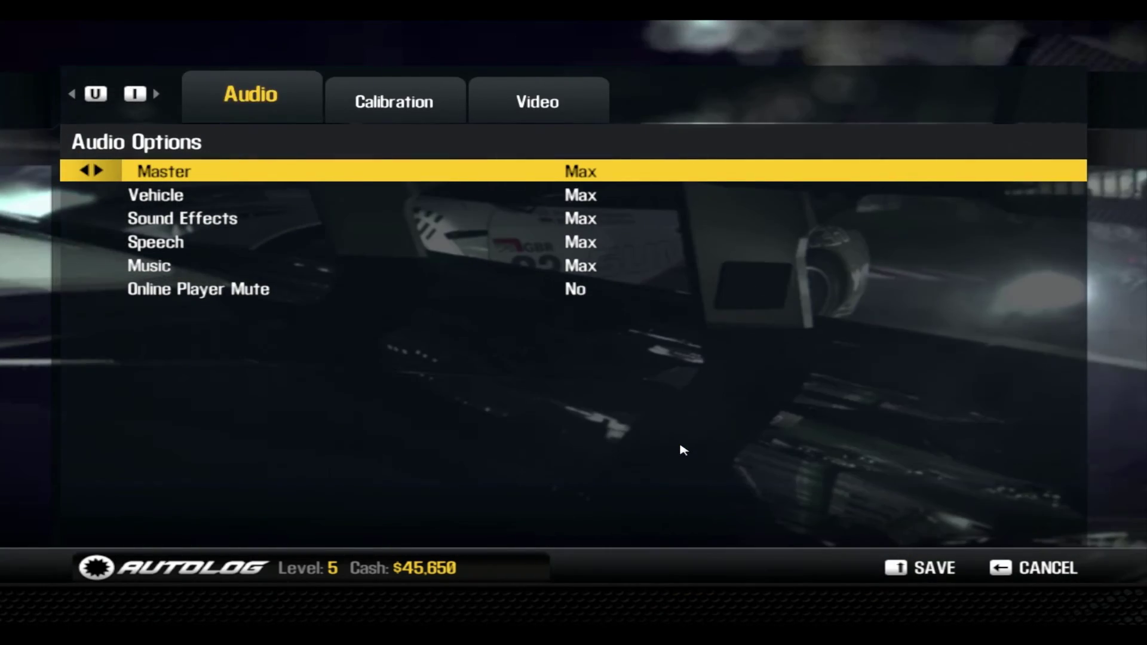
key("i")
key("i")
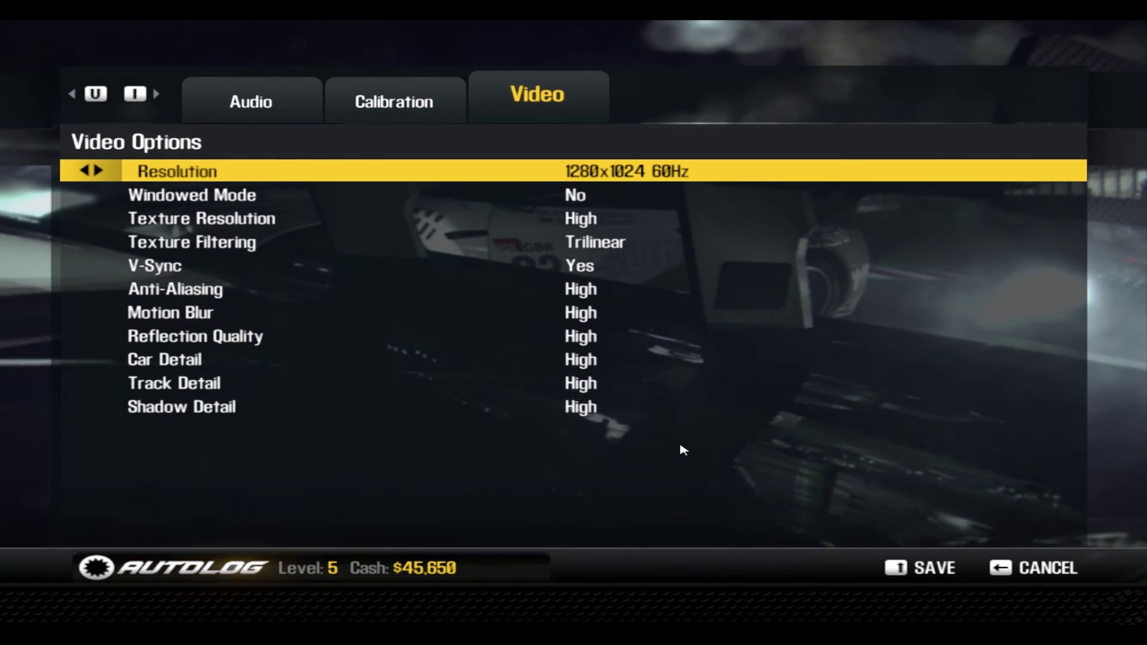
key("Down")
key("Down")
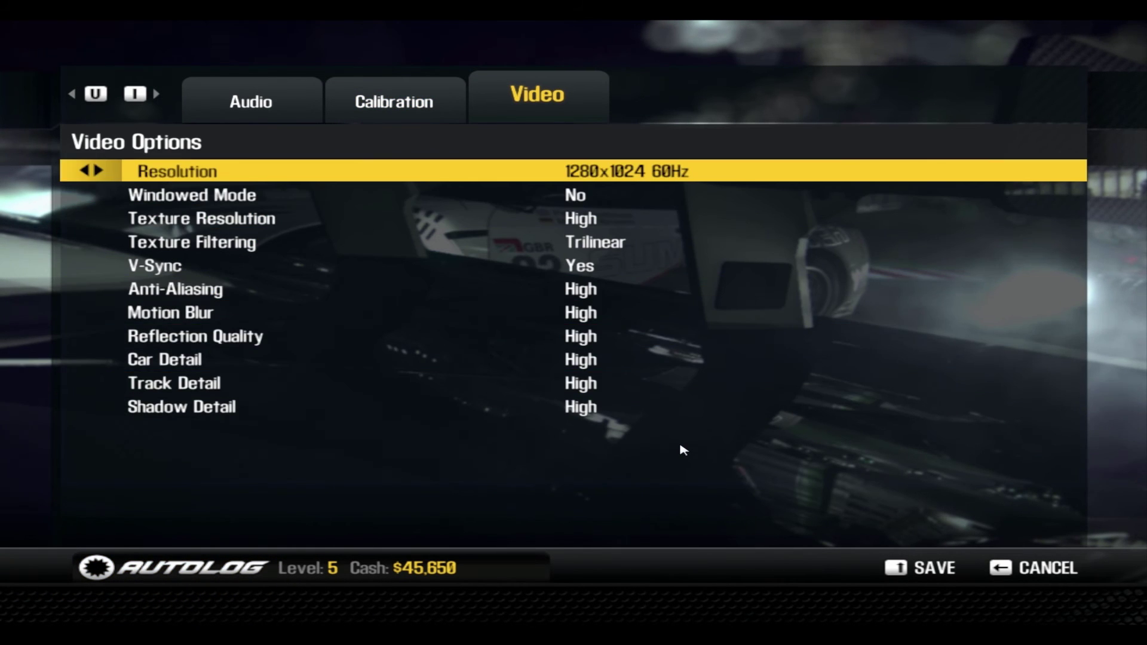
key("Tab")
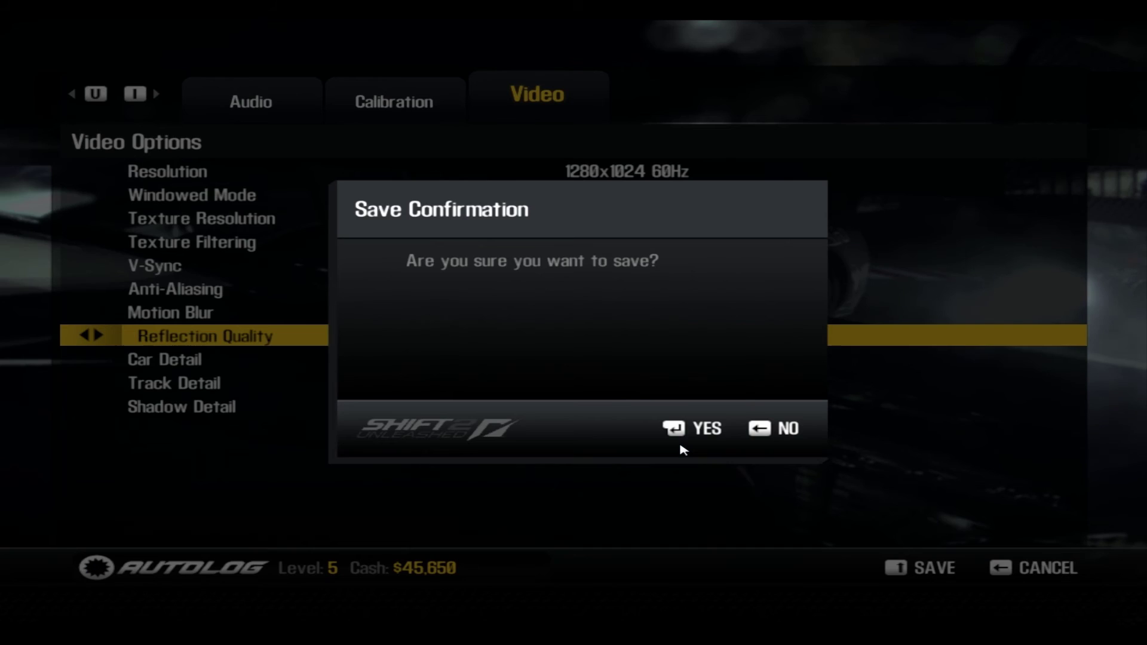
key("Return")
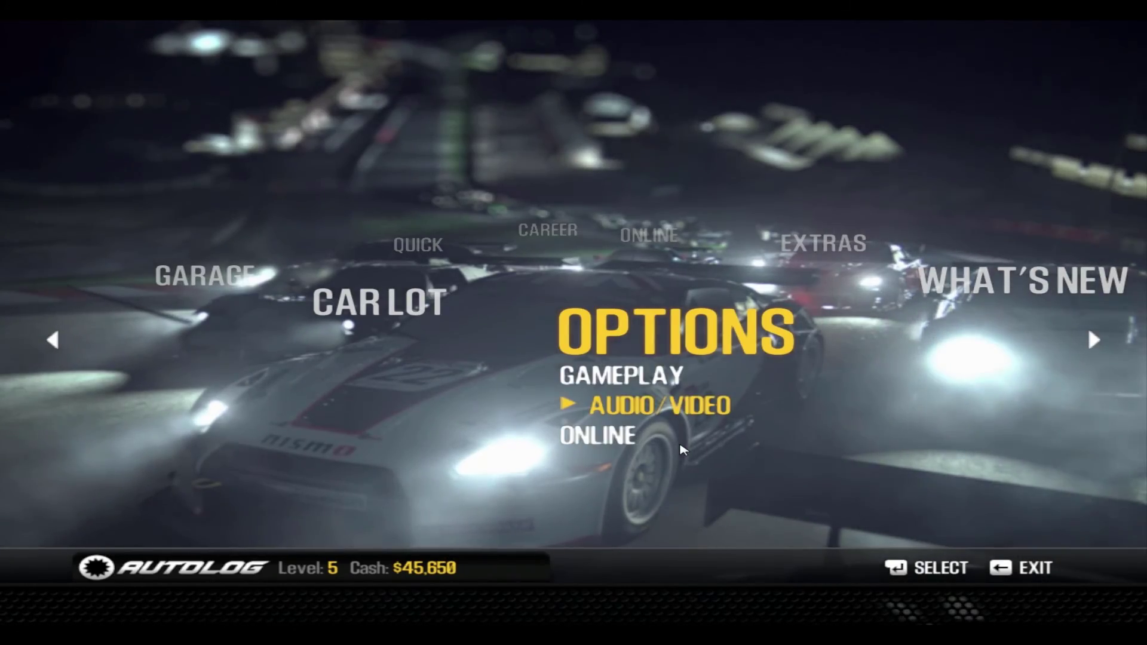
key("Right")
key("Right")
key("Right")
key("Right")
key("Right")
key("Right")
key("Right")
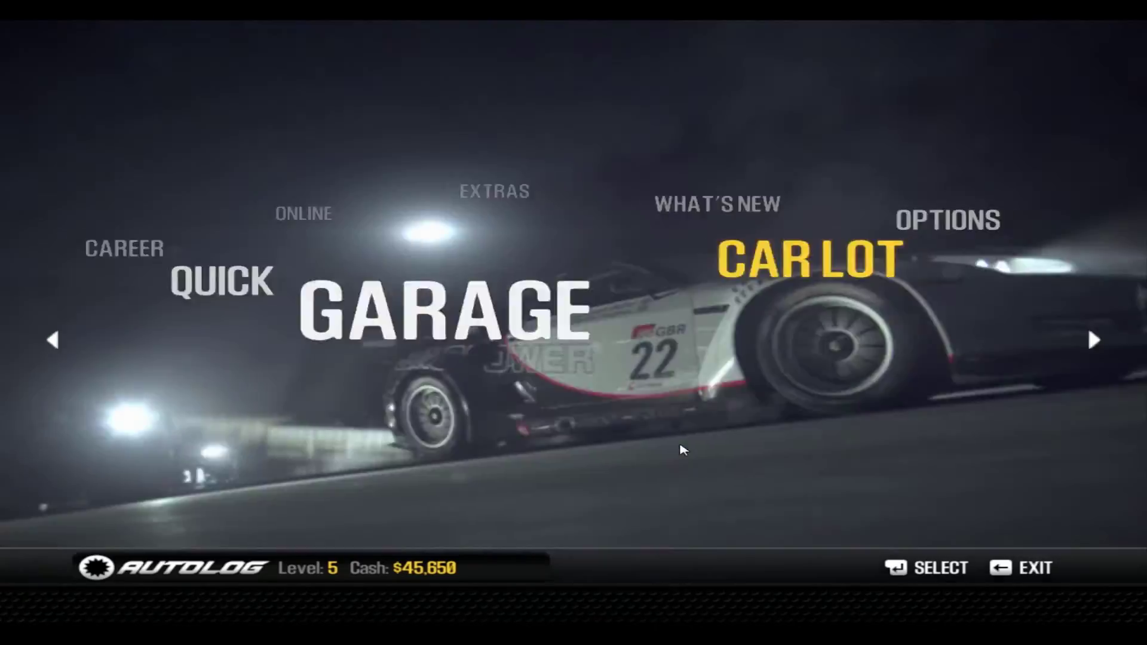
key("Right")
key("Right")
key("Right")
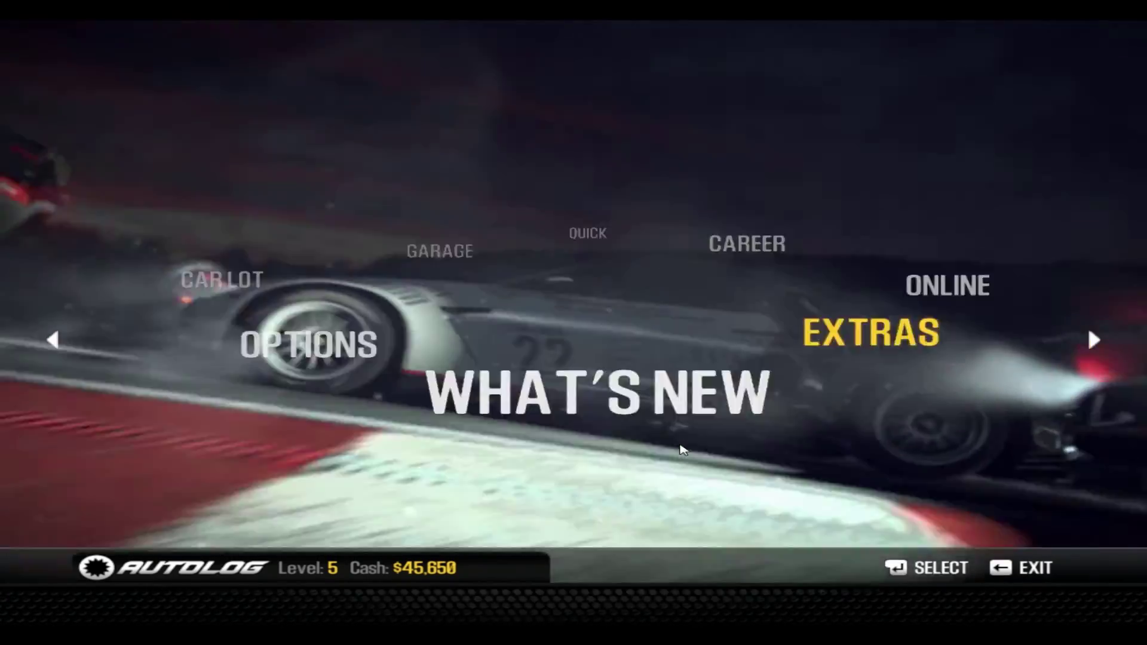
key("Right")
key("Right")
key("Right")
key("Right")
key("Right")
key("Right")
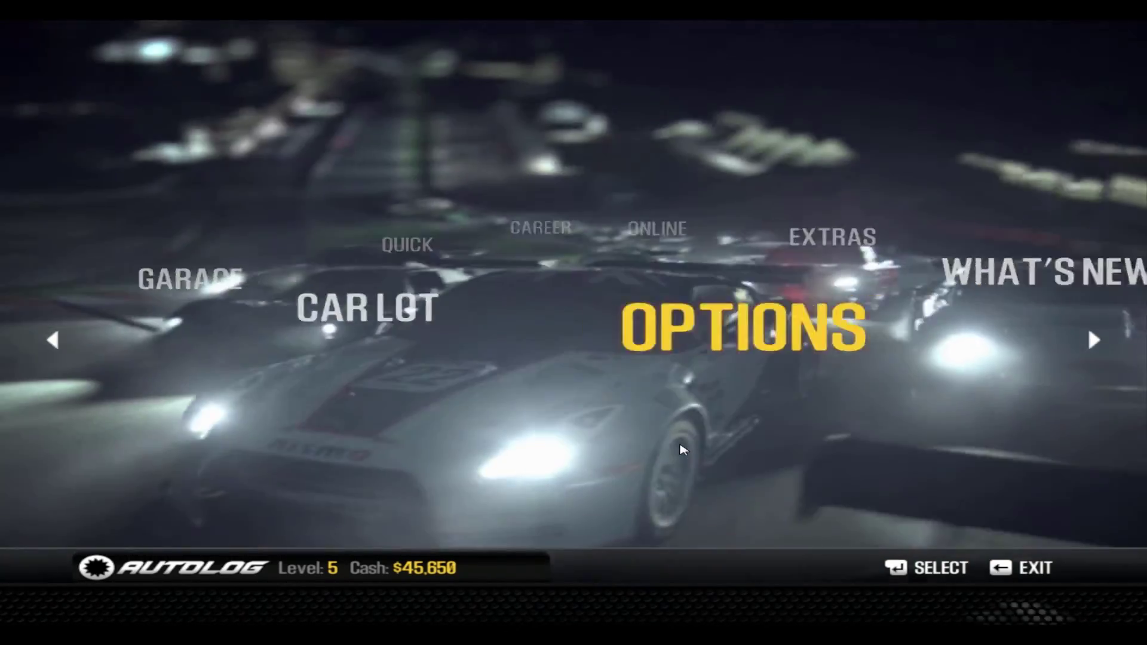
key("Right")
key("Right")
key("Right")
key("Right")
key("Right")
key("Right")
key("Right")
key("Right")
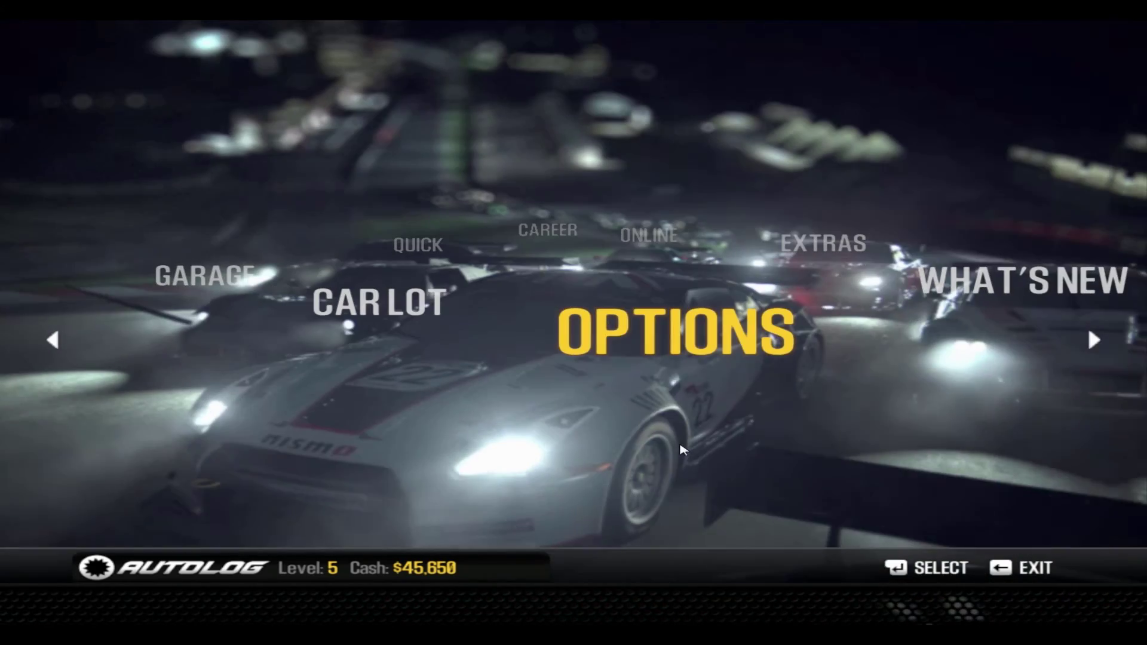
key("Down")
key("Down")
key("Left")
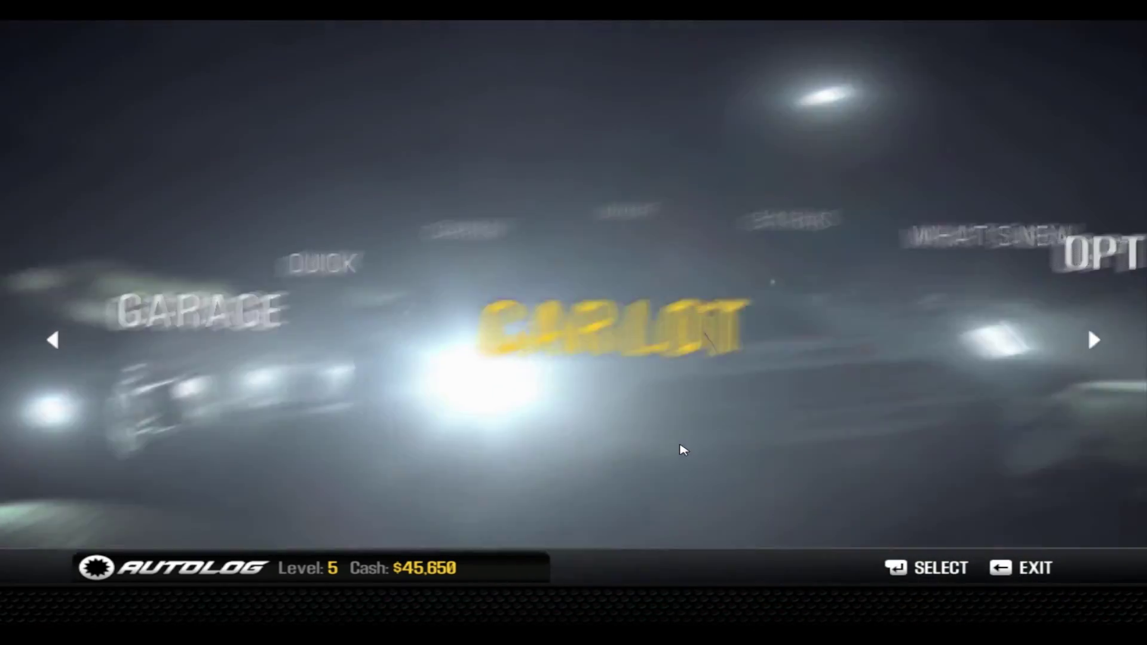